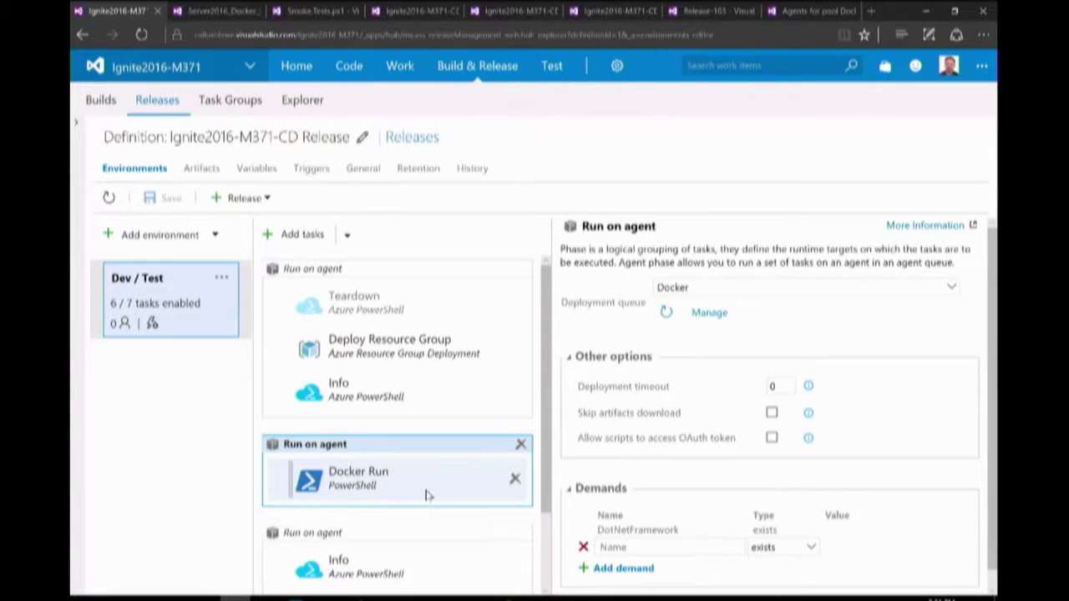
# Step: Review the remaining release tasks, then examine the REST call and response status assertion of the API health test in Smoke.Tests.ps1
pyautogui.scroll(-1, 374, 434)
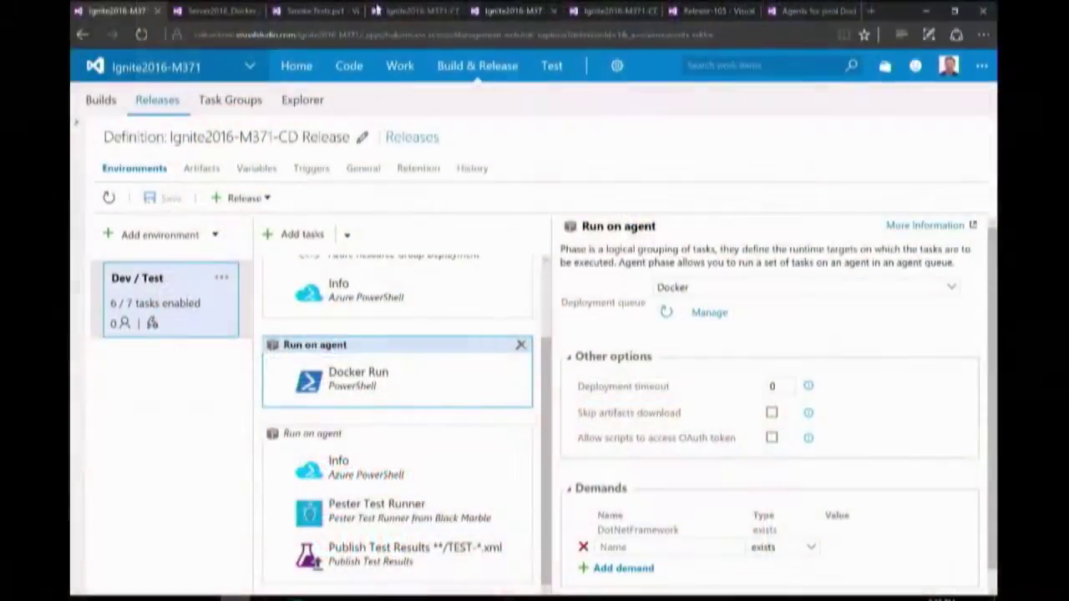
pyautogui.click(298, 11)
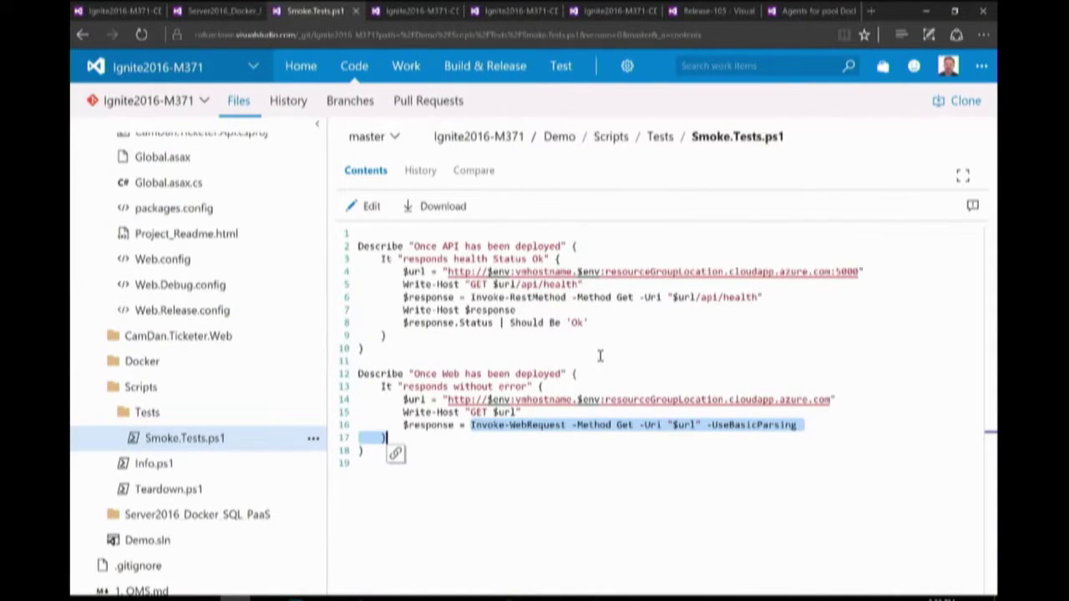
pyautogui.click(515, 334)
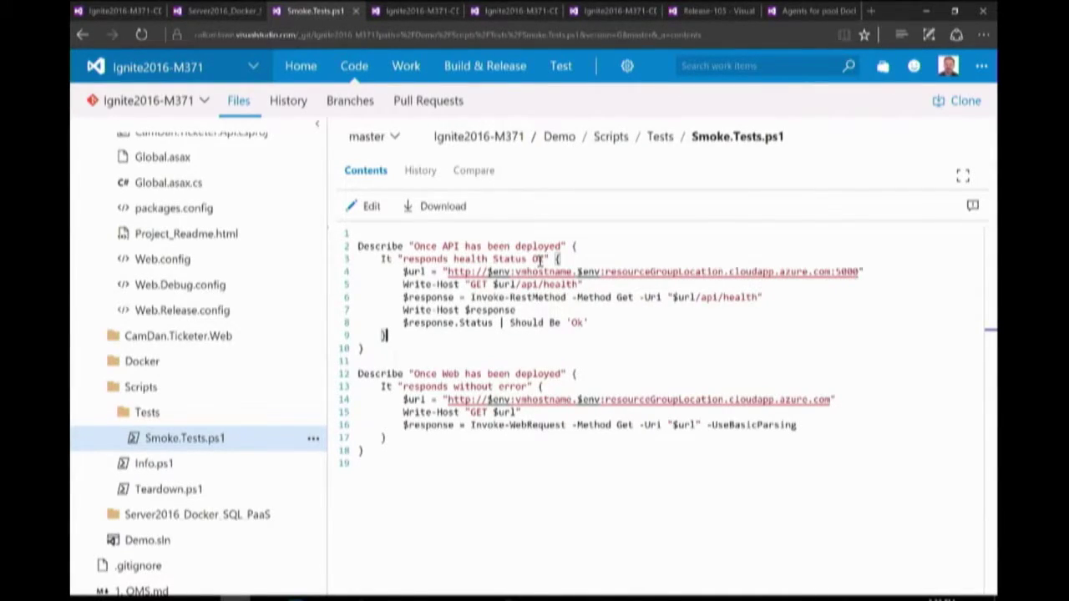
pyautogui.moveTo(470, 299); pyautogui.dragTo(578, 310)
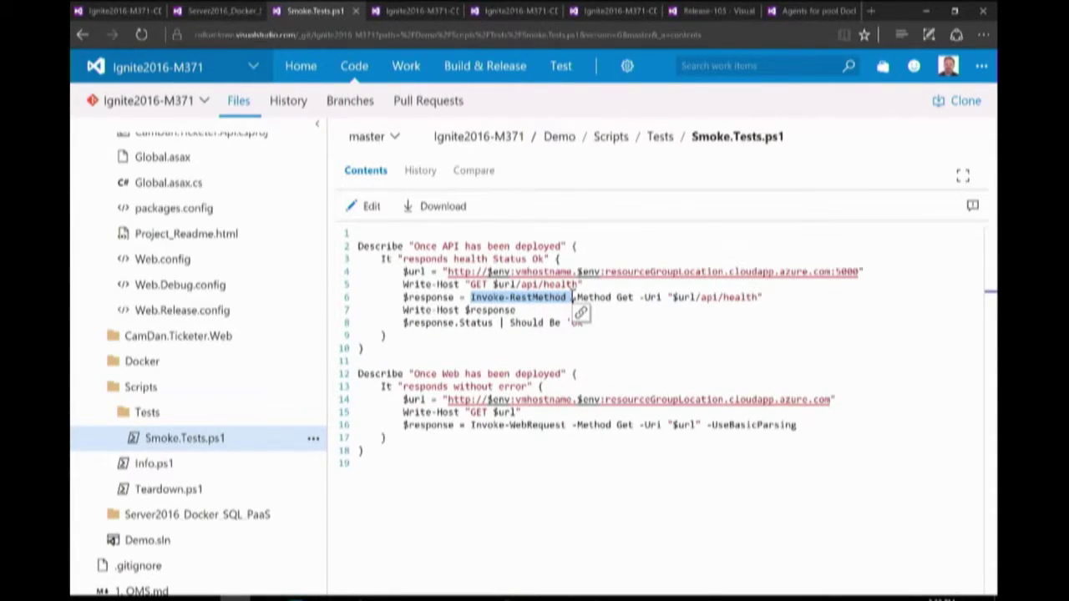
pyautogui.moveTo(404, 323); pyautogui.dragTo(591, 324)
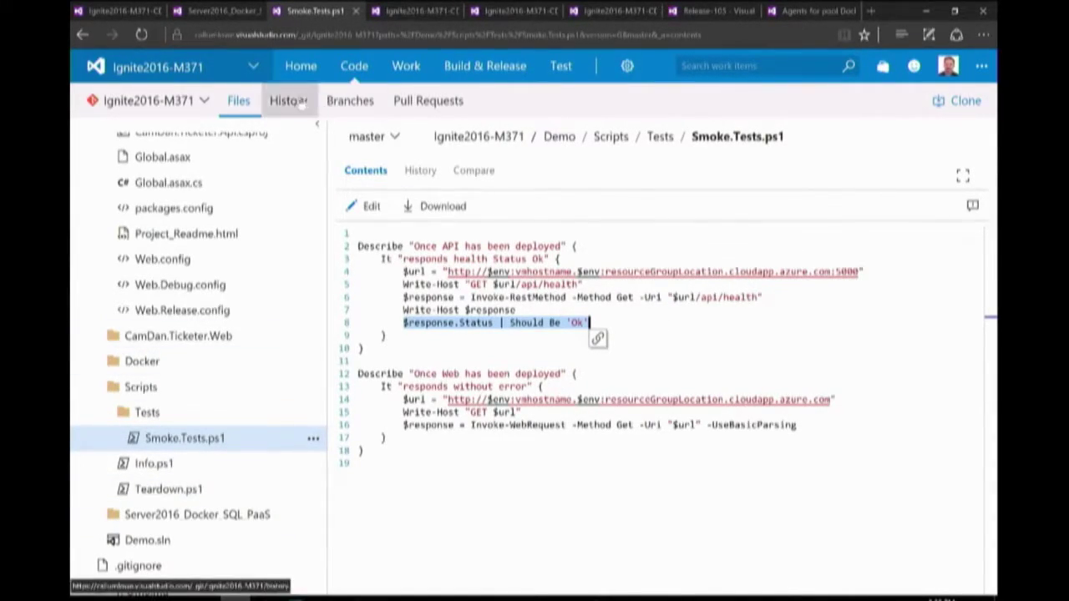
# Step: Open the Ignite2016-M371-CD Release definition for editing
pyautogui.click(485, 77)
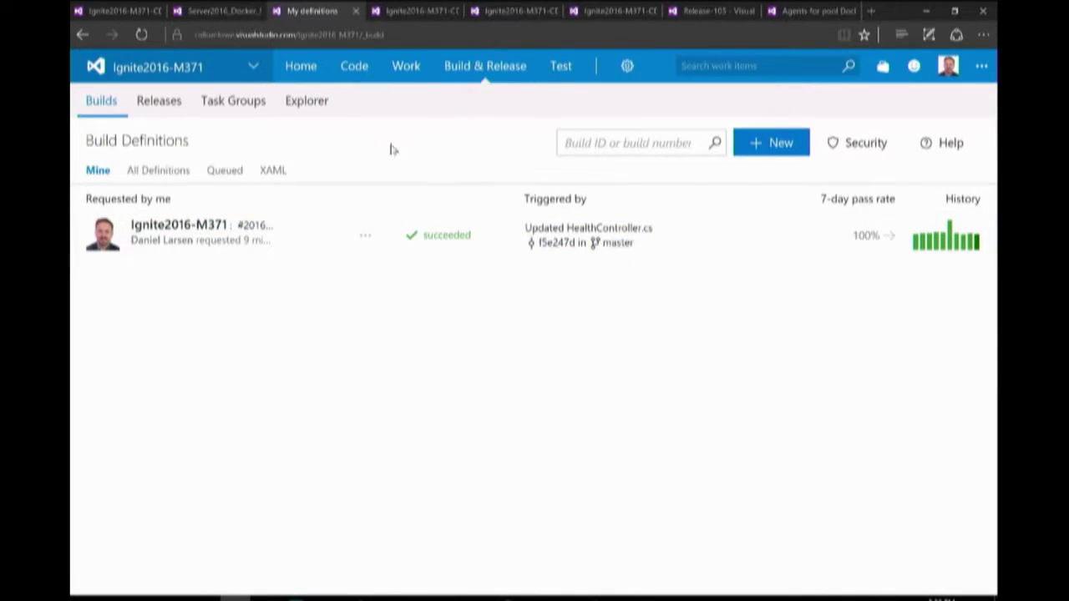
pyautogui.moveTo(484, 90)
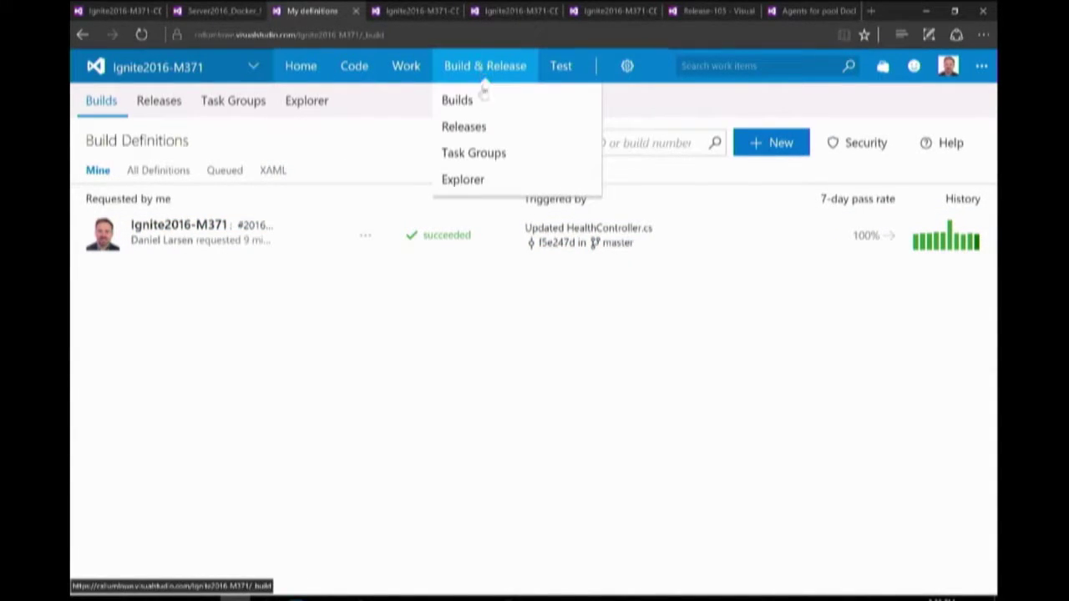
pyautogui.click(476, 132)
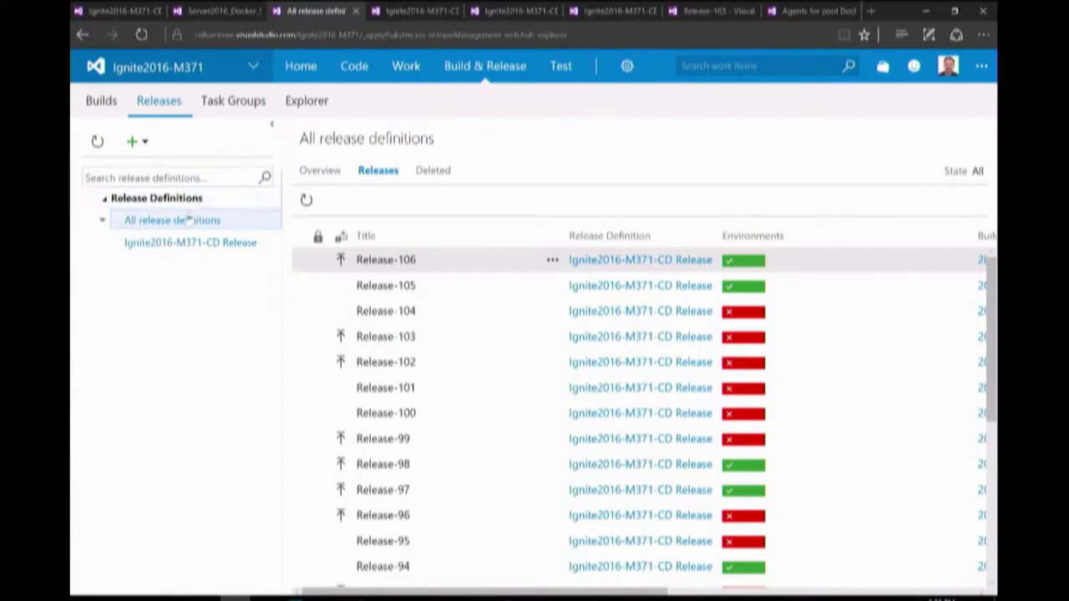
pyautogui.click(178, 244)
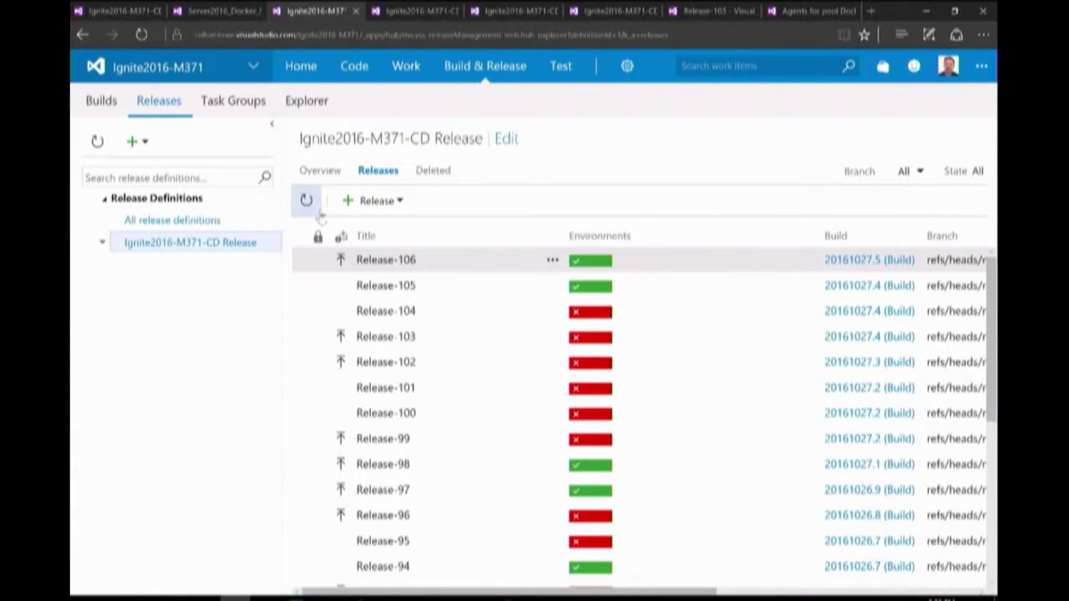
pyautogui.click(372, 202)
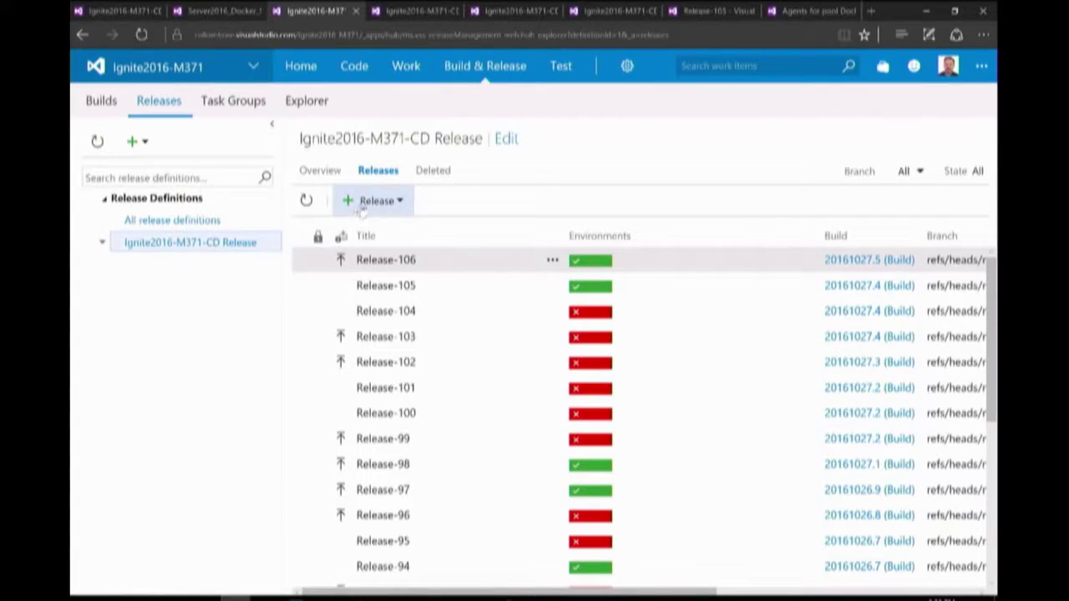
pyautogui.click(365, 197)
pyautogui.click(507, 139)
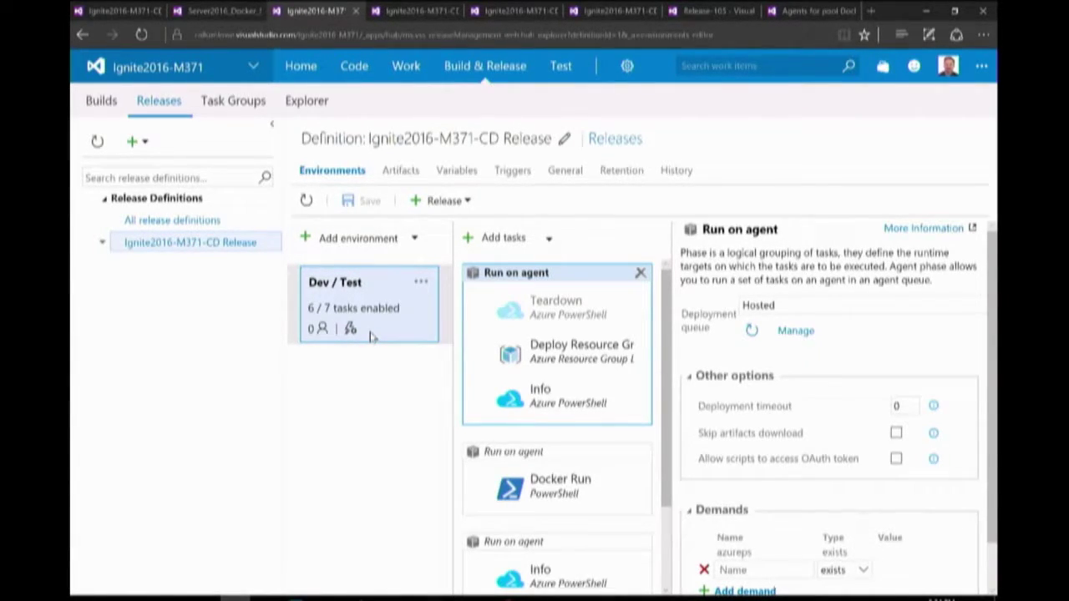
# Step: Clone the Dev / Test environment with pre-deployment approval by a specific user, entering the approver's name
pyautogui.click(420, 283)
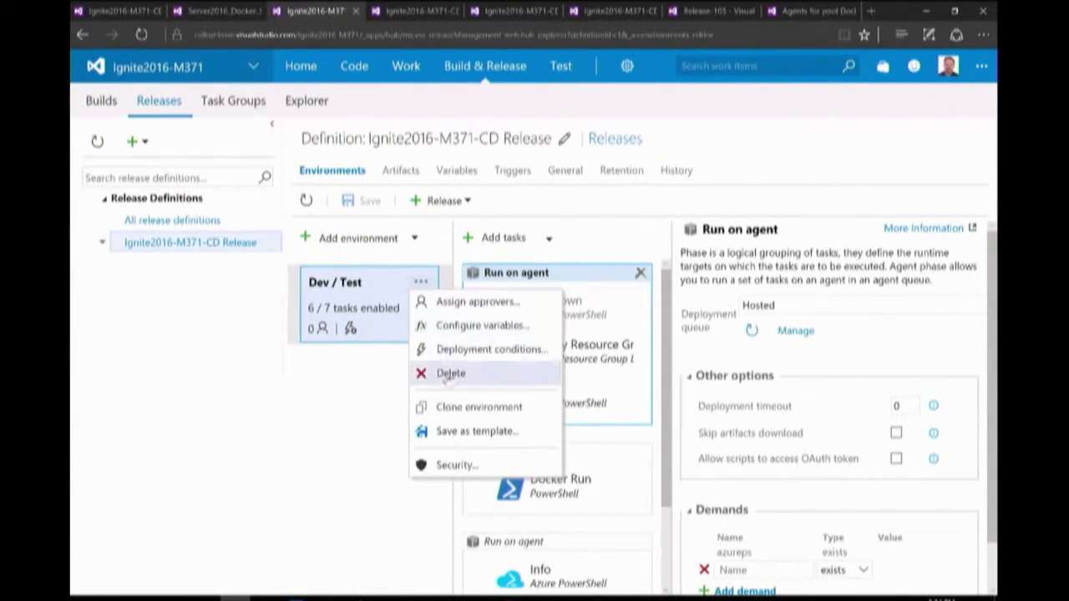
pyautogui.click(473, 406)
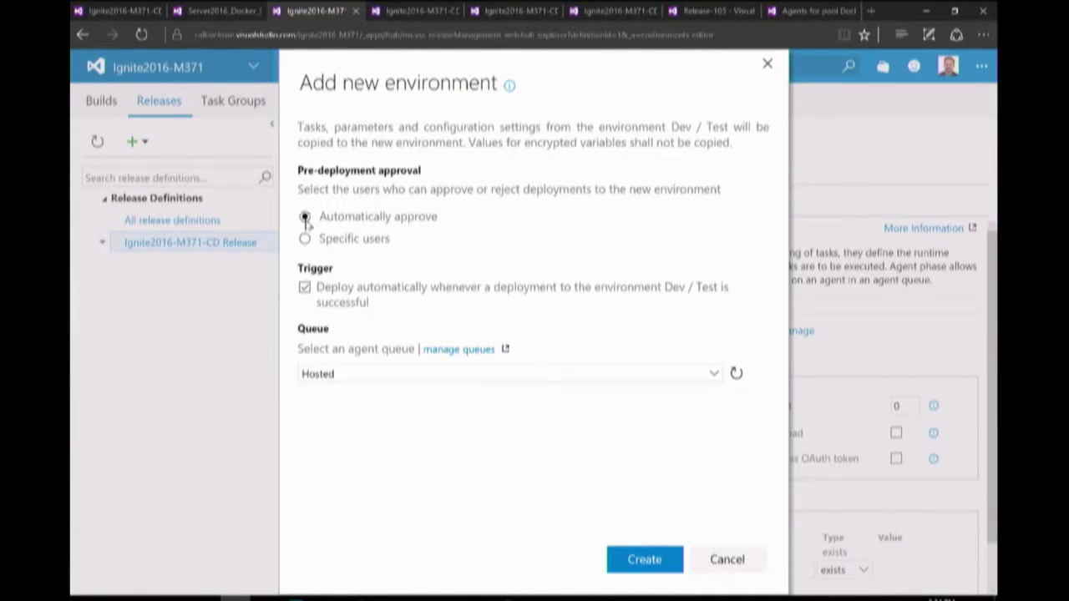
pyautogui.click(304, 239)
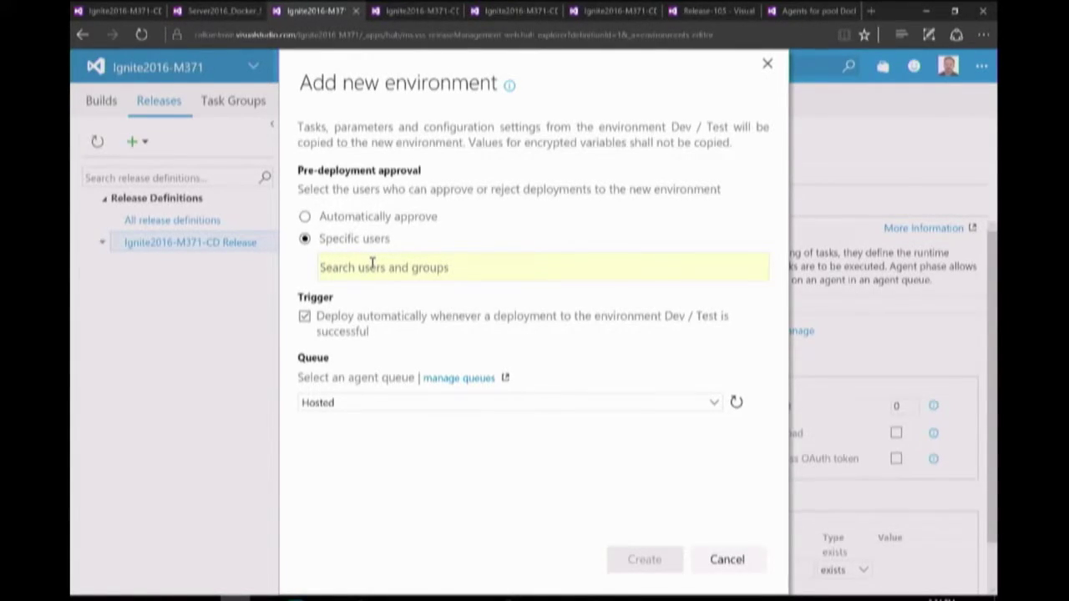
pyautogui.write('CA')
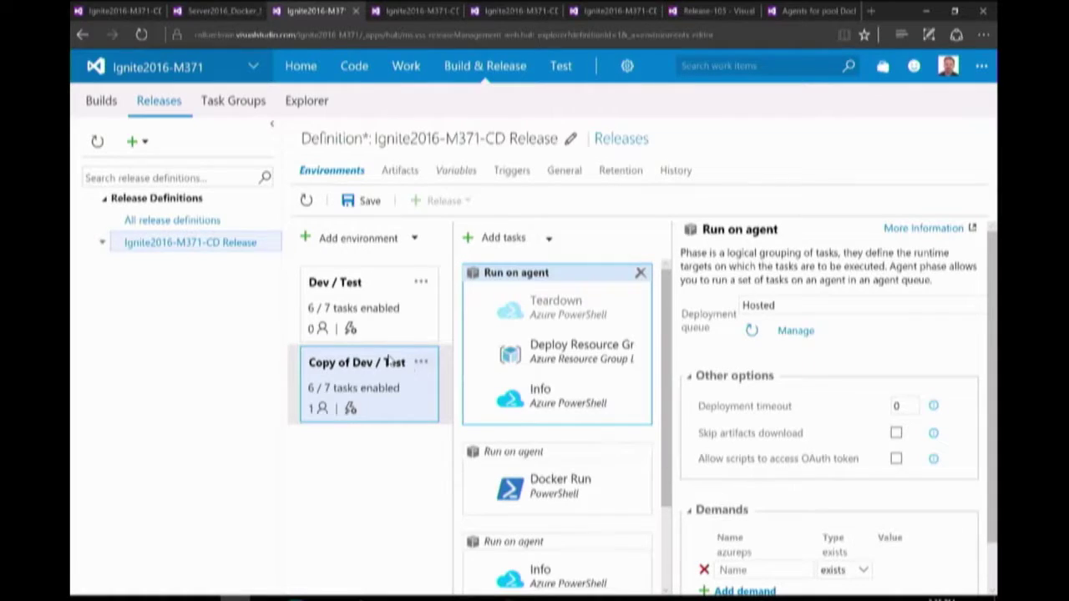
# Step: Rename the cloned environment to UAT
pyautogui.click(359, 364)
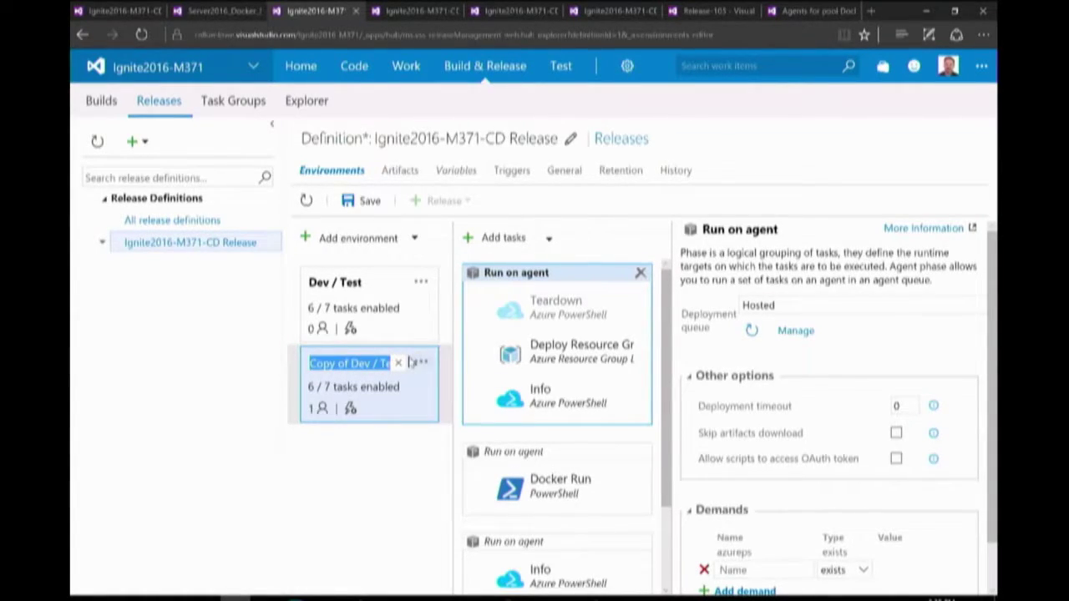
pyautogui.write('uat')
pyautogui.press('BackSpace')
pyautogui.press('BackSpace')
pyautogui.press('BackSpace')
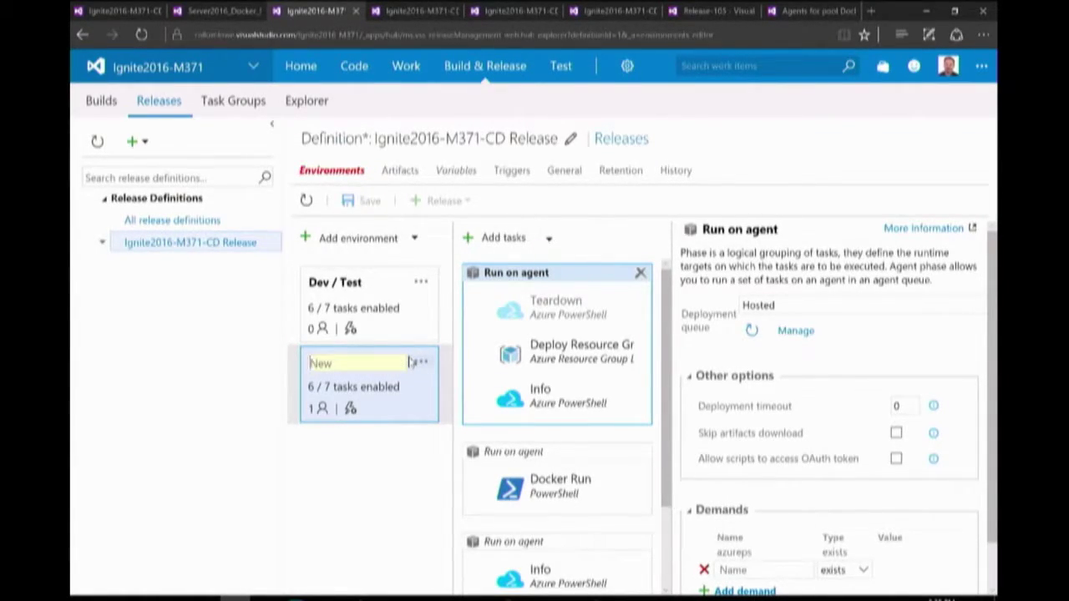
pyautogui.write('UAT')
pyautogui.press('Return')
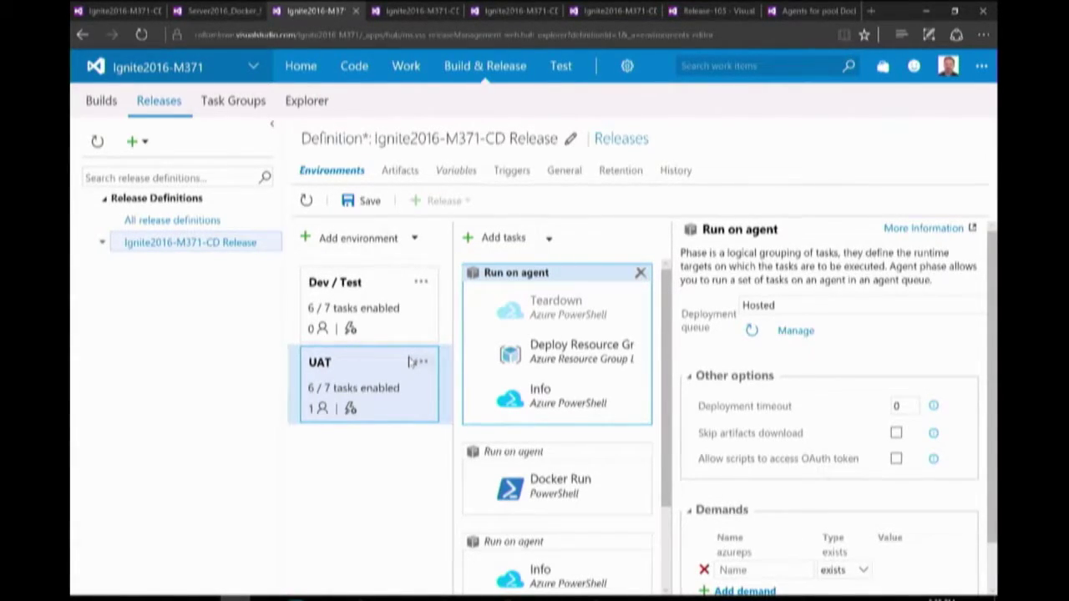
# Step: Switch to the Azure portal in Chrome and open the Ignite2016-M371-OMS Automation account
pyautogui.hotkey('alt', 'Tab')
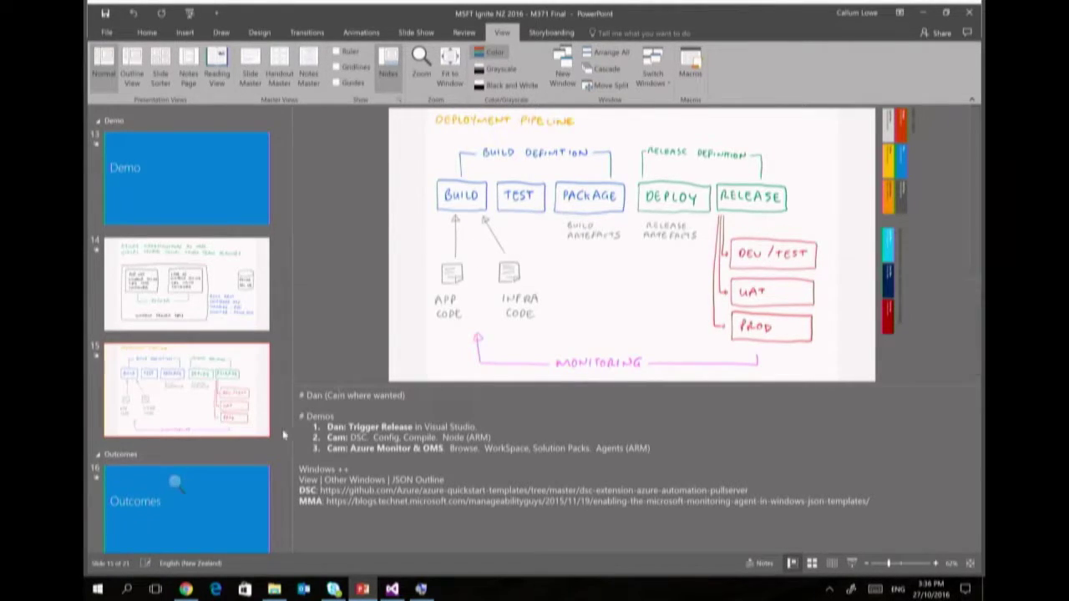
pyautogui.click(186, 589)
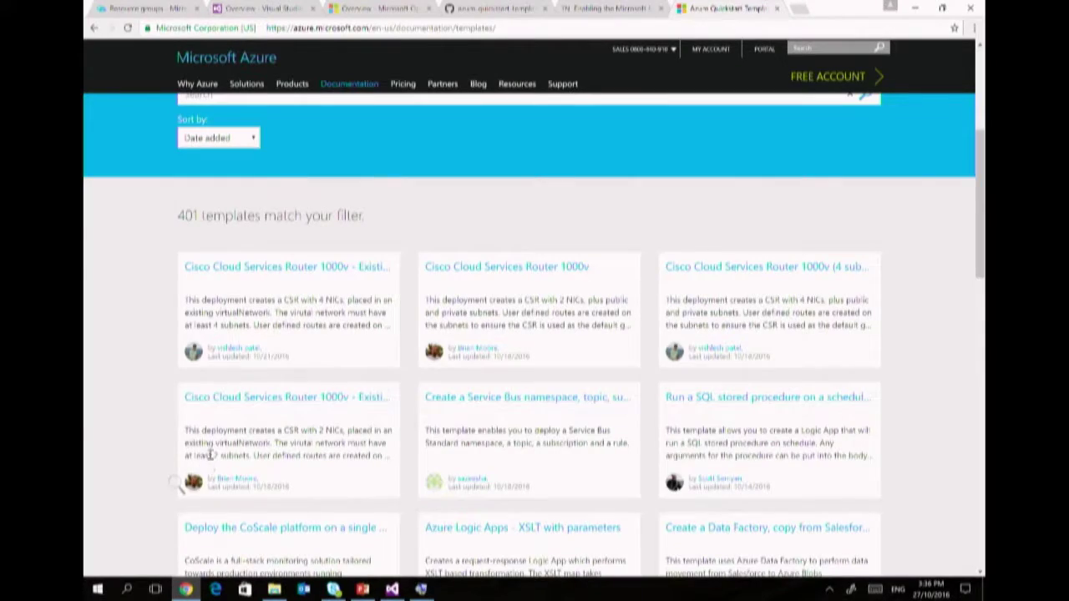
pyautogui.click(149, 8)
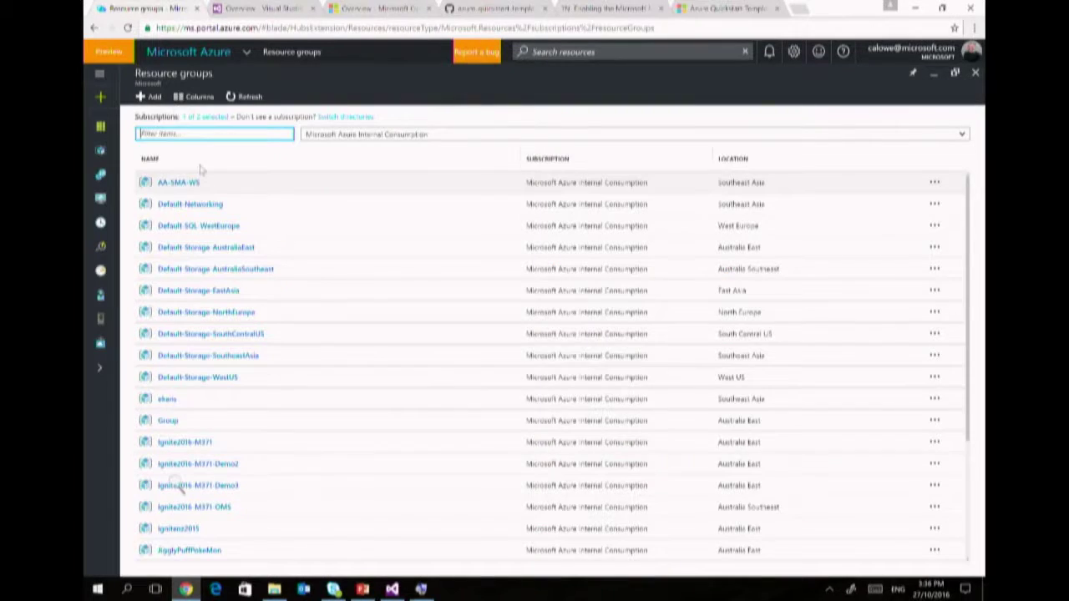
pyautogui.click(98, 75)
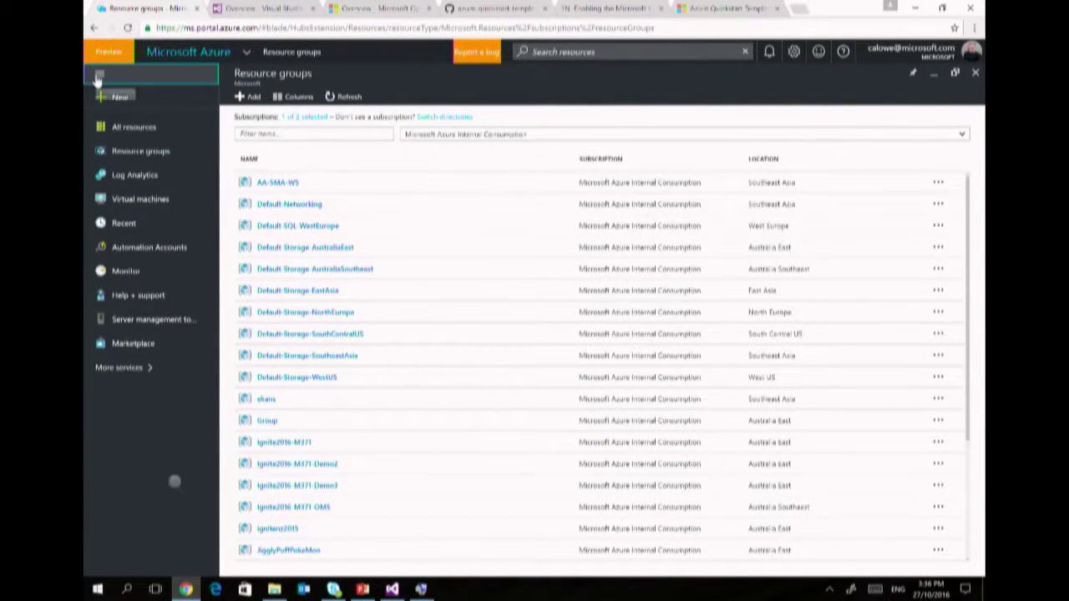
pyautogui.click(138, 251)
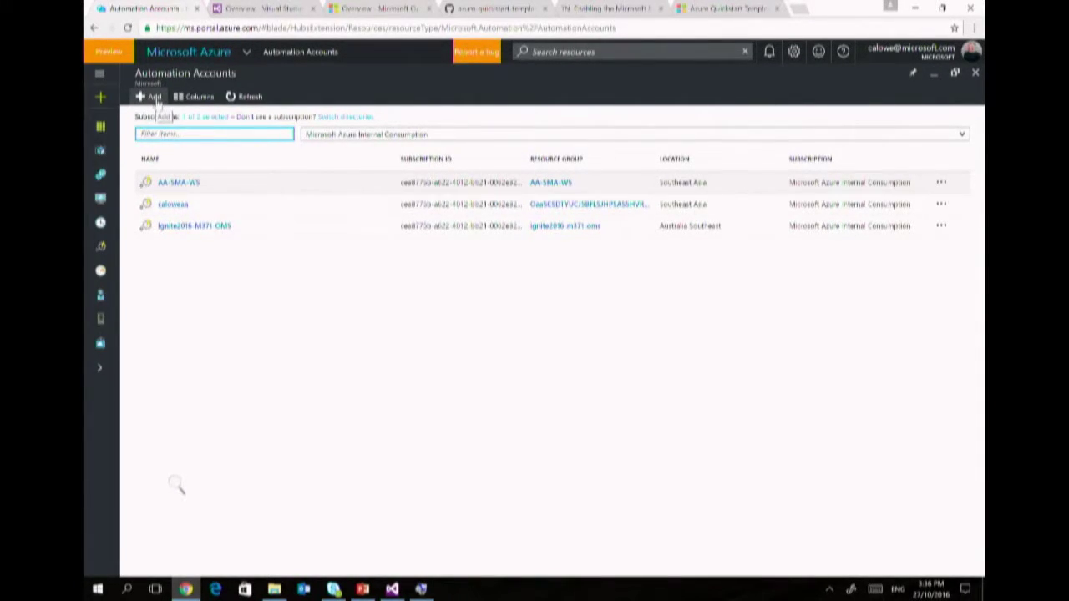
pyautogui.click(192, 226)
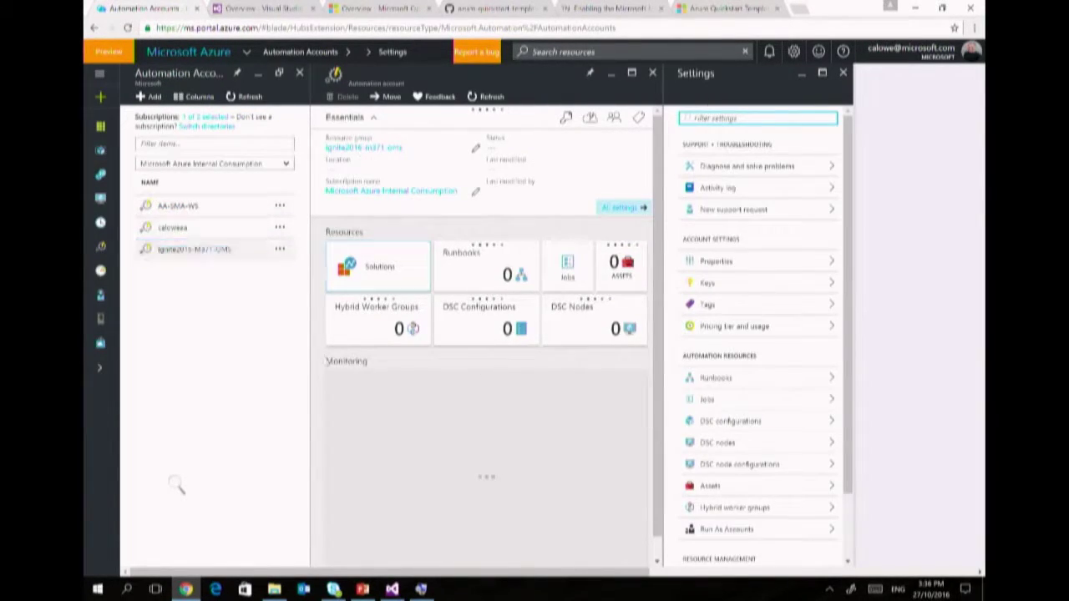
# Step: Open the Automation account's DSC configurations and view the configuration source of DockerConfig
pyautogui.click(378, 278)
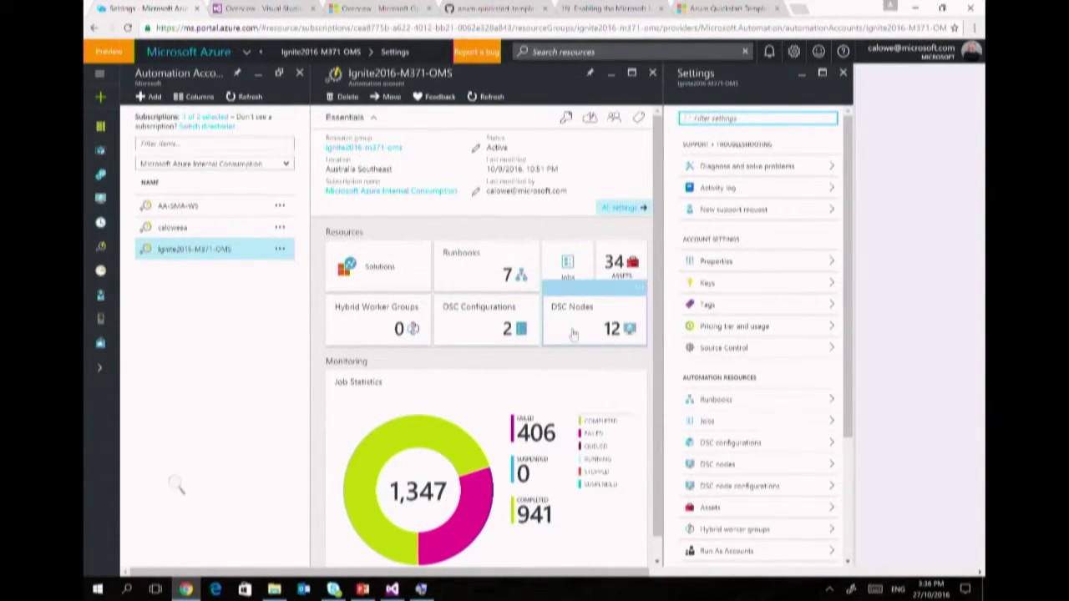
pyautogui.click(526, 331)
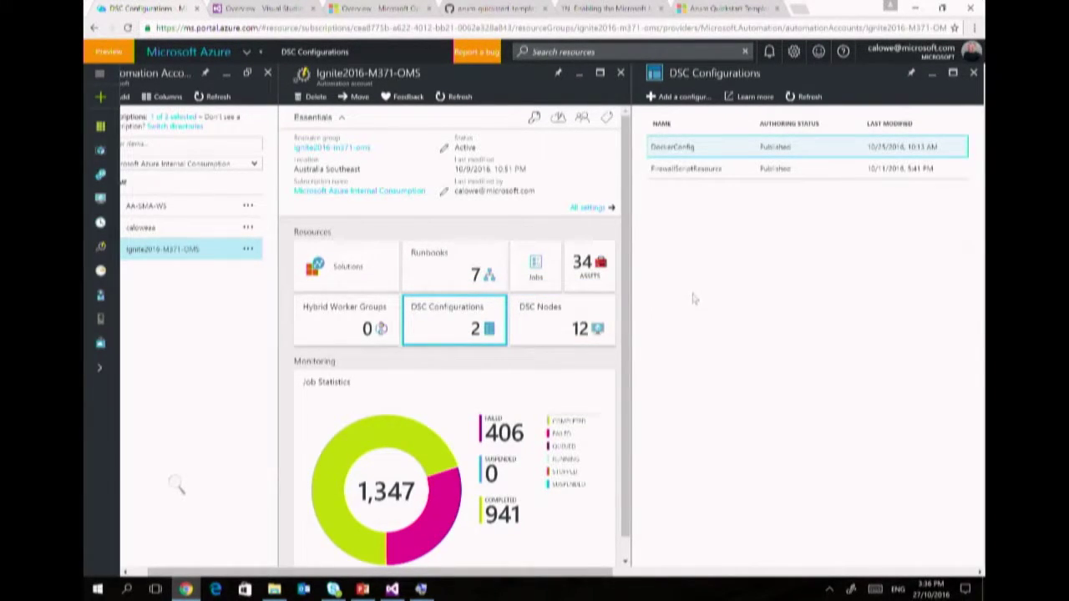
pyautogui.click(697, 103)
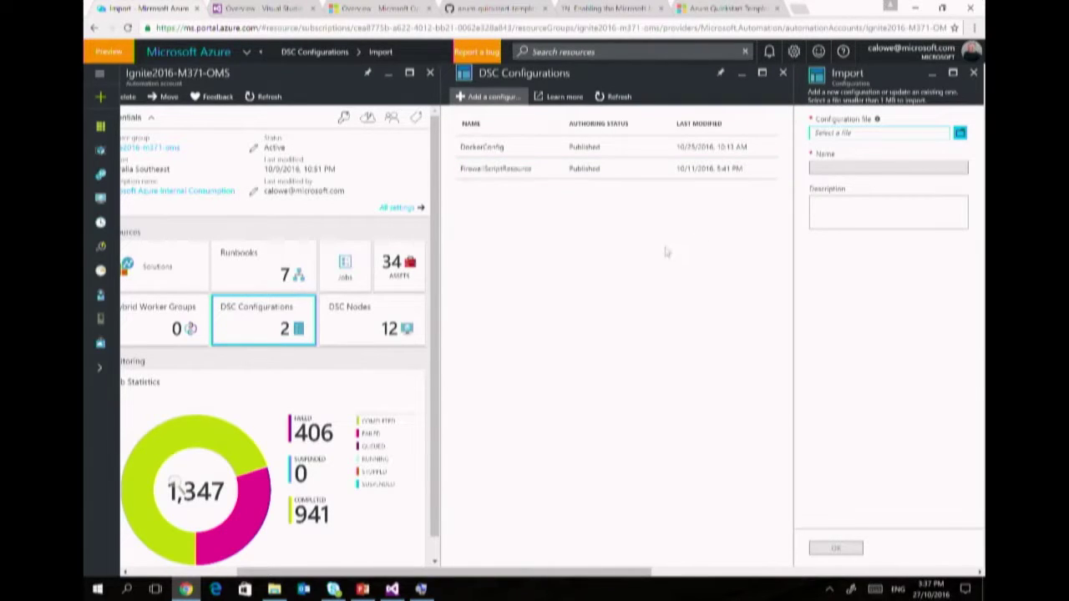
pyautogui.click(502, 148)
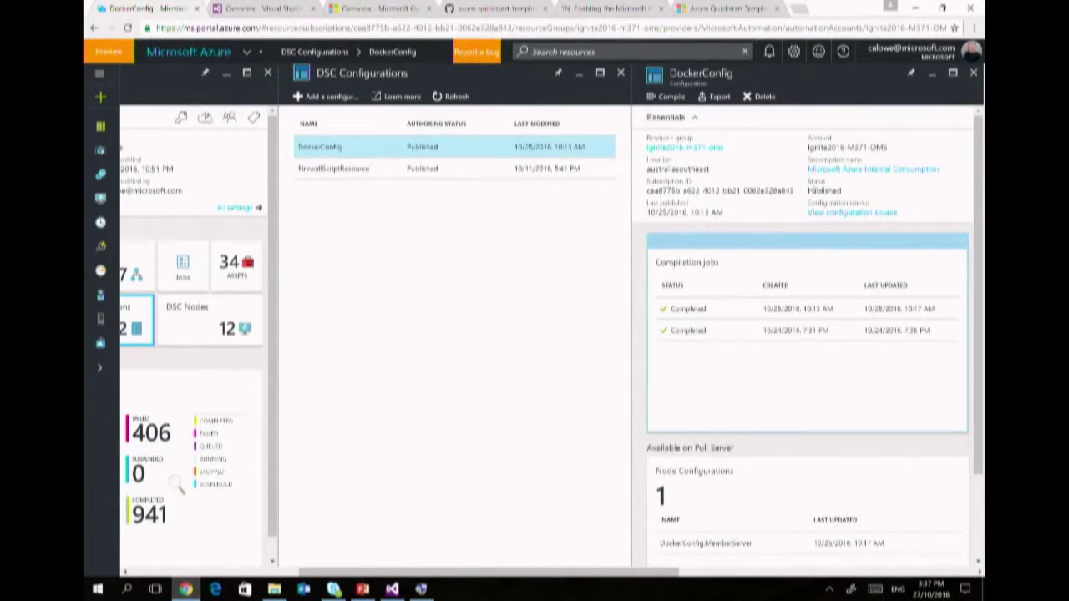
pyautogui.click(817, 213)
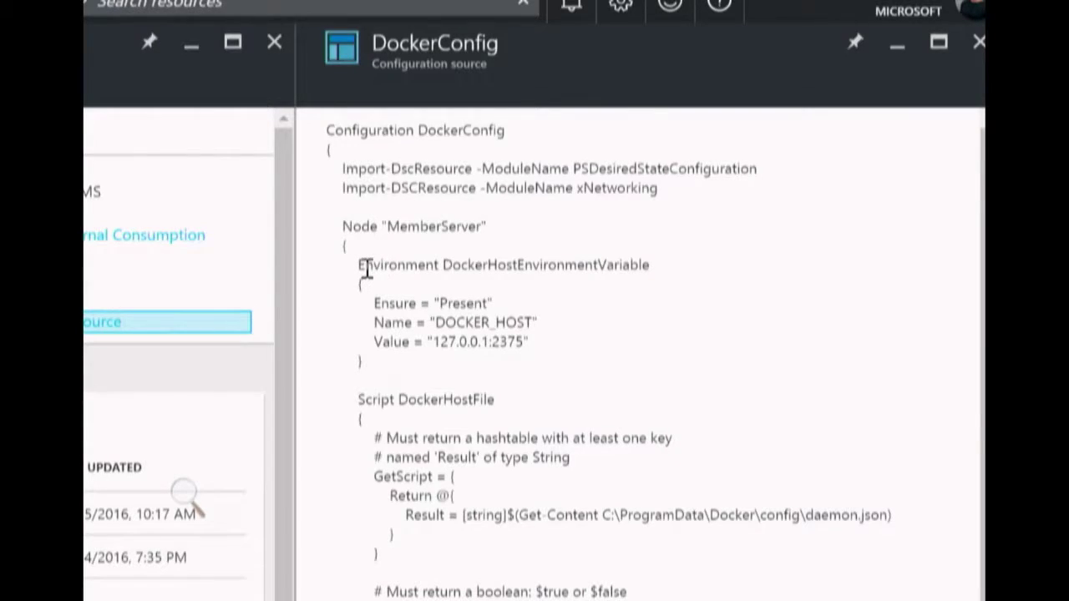
# Step: Highlight the Ensure, Name and Value settings in the DockerHostEnvironmentVariable block of the DockerConfig source
pyautogui.moveTo(359, 265); pyautogui.dragTo(420, 262)
pyautogui.click(463, 334)
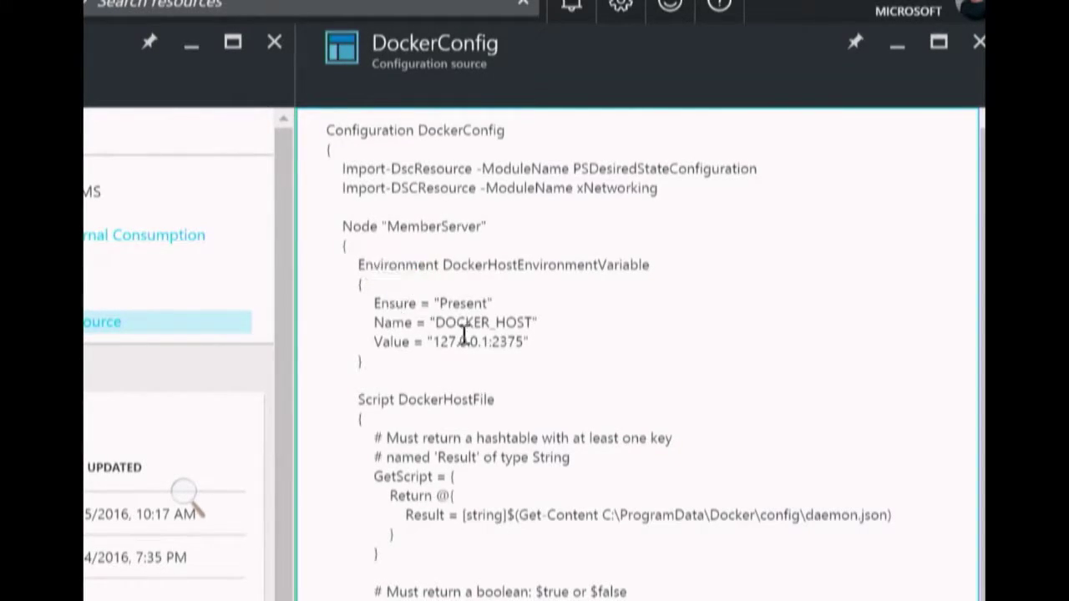
pyautogui.moveTo(389, 303); pyautogui.dragTo(488, 360)
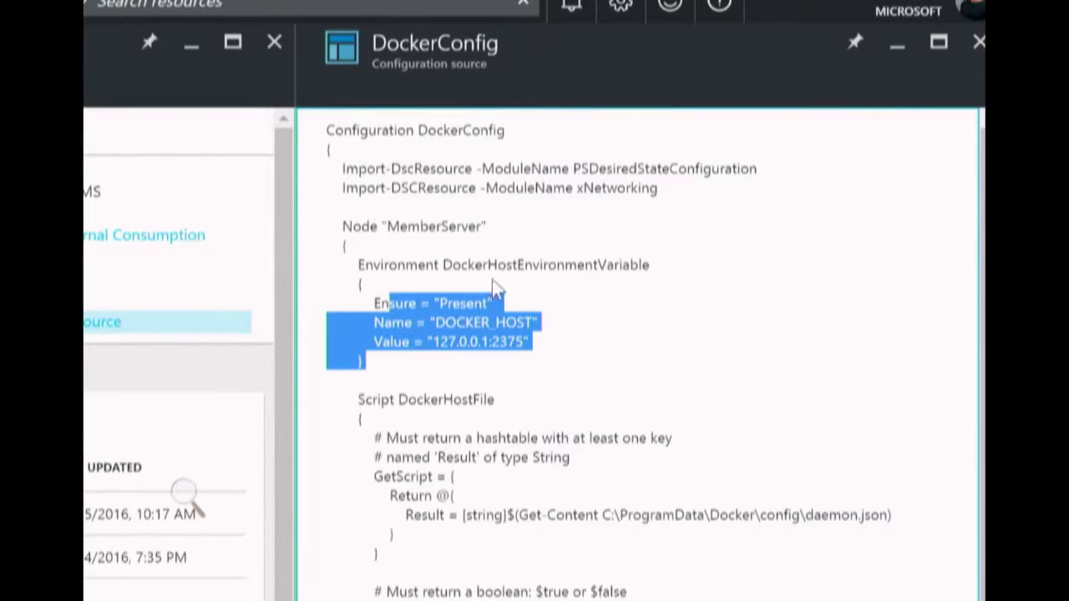
# Step: Examine the DockerHostFile script resource and highlight the daemon.json path checked in its TestScript block
pyautogui.scroll(-3, 505, 259)
pyautogui.scroll(-3, 504, 256)
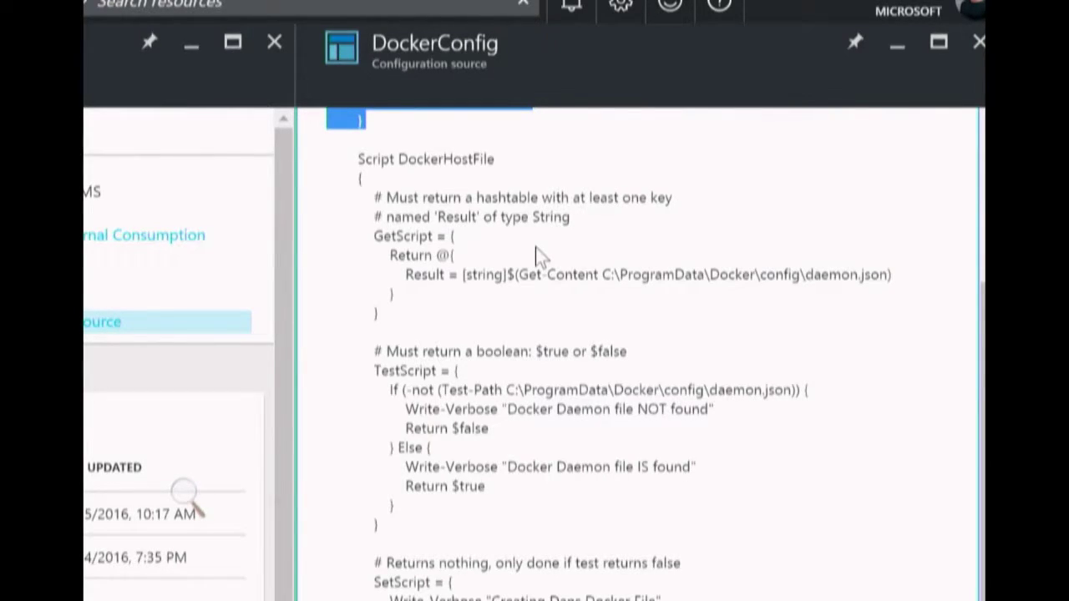
pyautogui.doubleClick(373, 158)
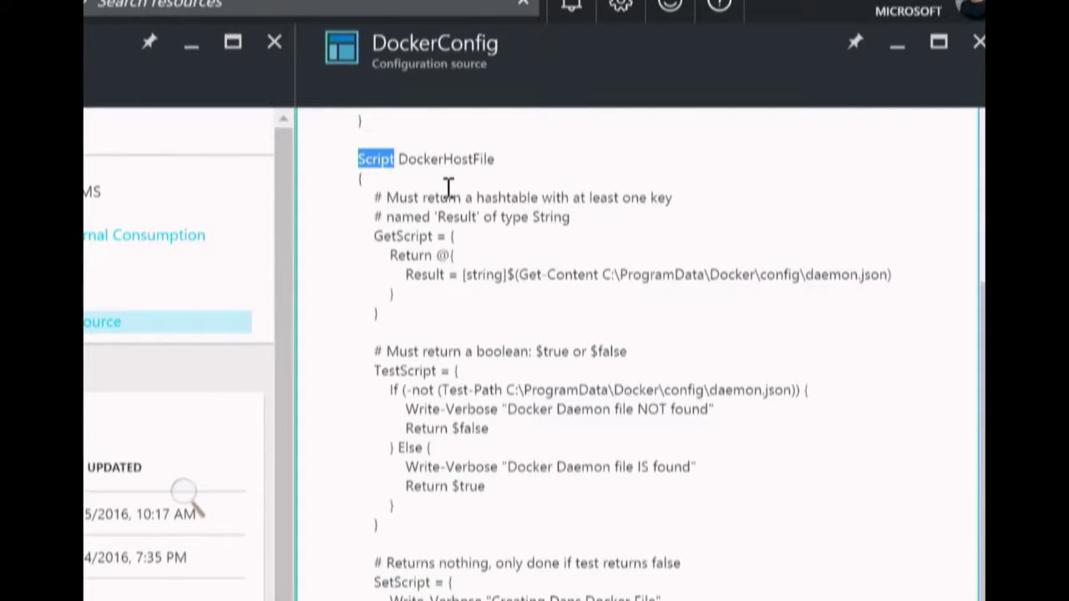
pyautogui.scroll(-1, 448, 187)
pyautogui.scroll(-1, 448, 187)
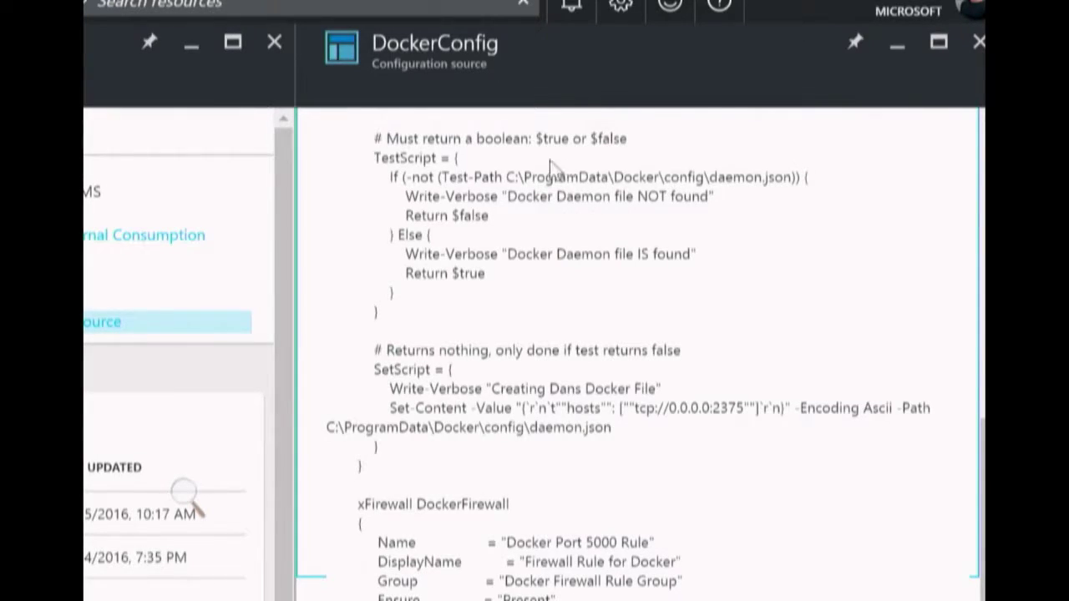
pyautogui.moveTo(508, 175); pyautogui.dragTo(790, 185)
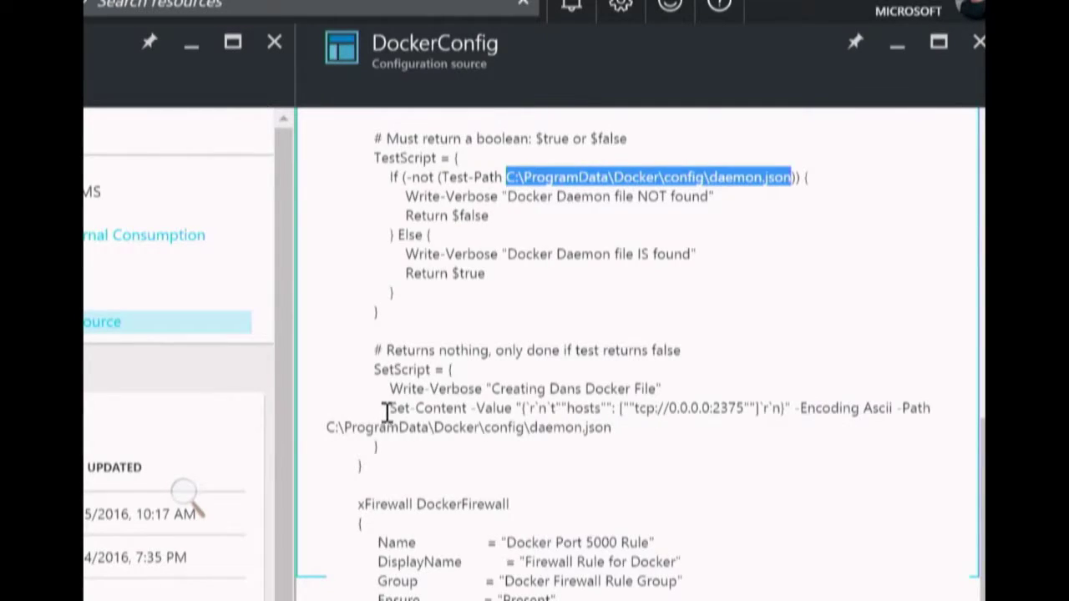
# Step: Highlight the Set-Content command in the SetScript block and the xNetworking module import in the DockerConfig source
pyautogui.moveTo(389, 407); pyautogui.dragTo(616, 428)
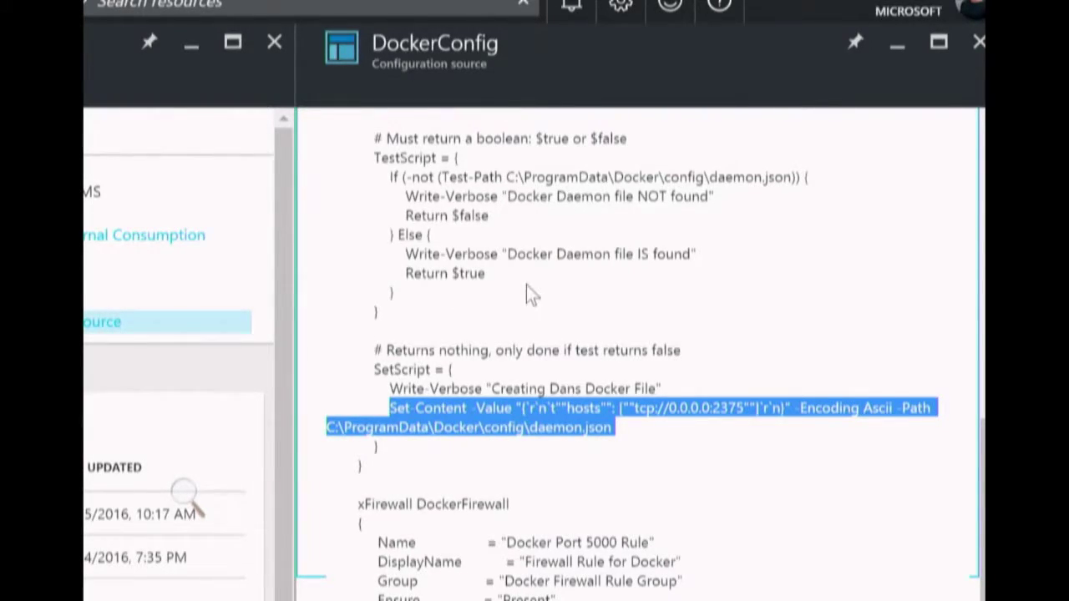
pyautogui.scroll(10, 530, 288)
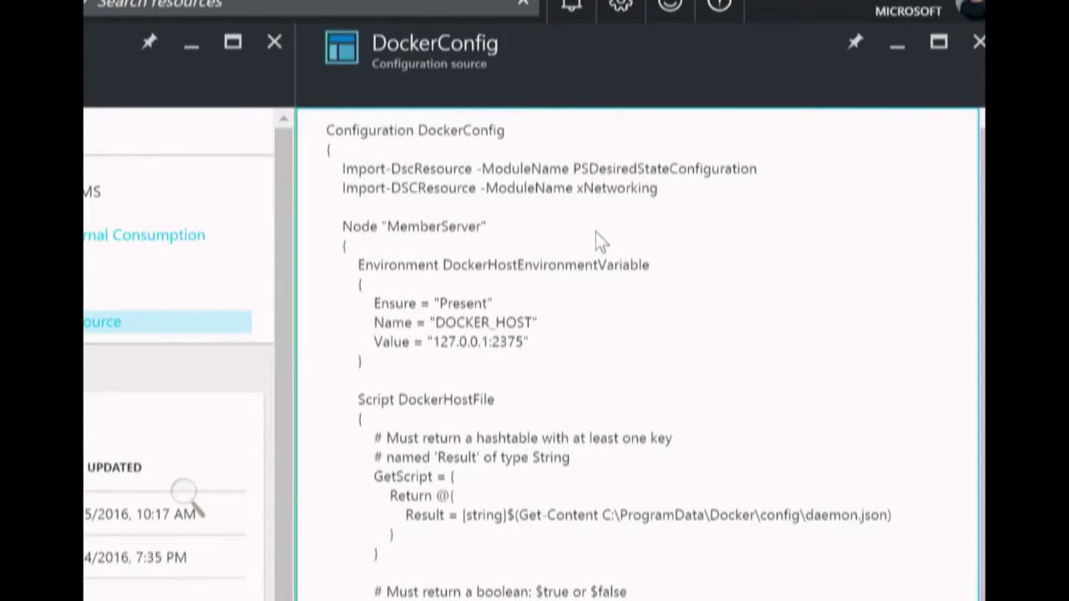
pyautogui.doubleClick(617, 187)
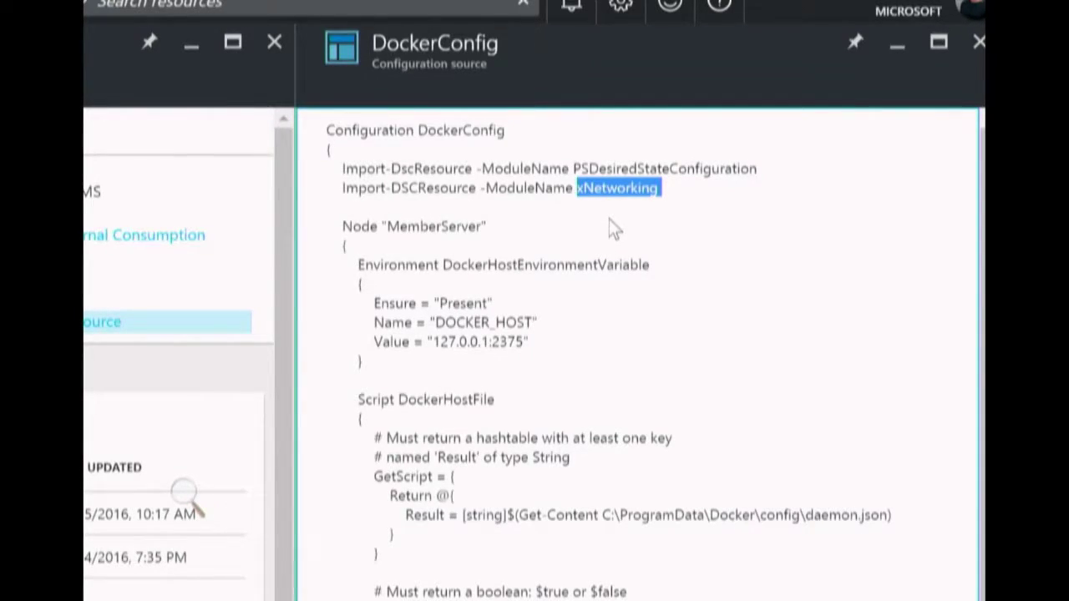
pyautogui.scroll(-6, 609, 221)
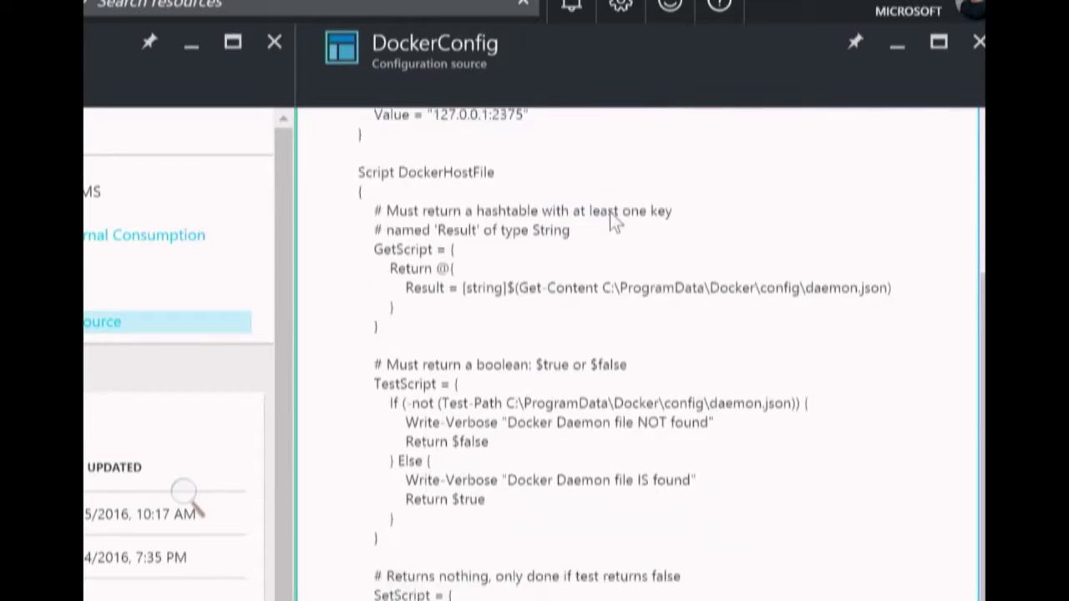
pyautogui.scroll(1, 524, 314)
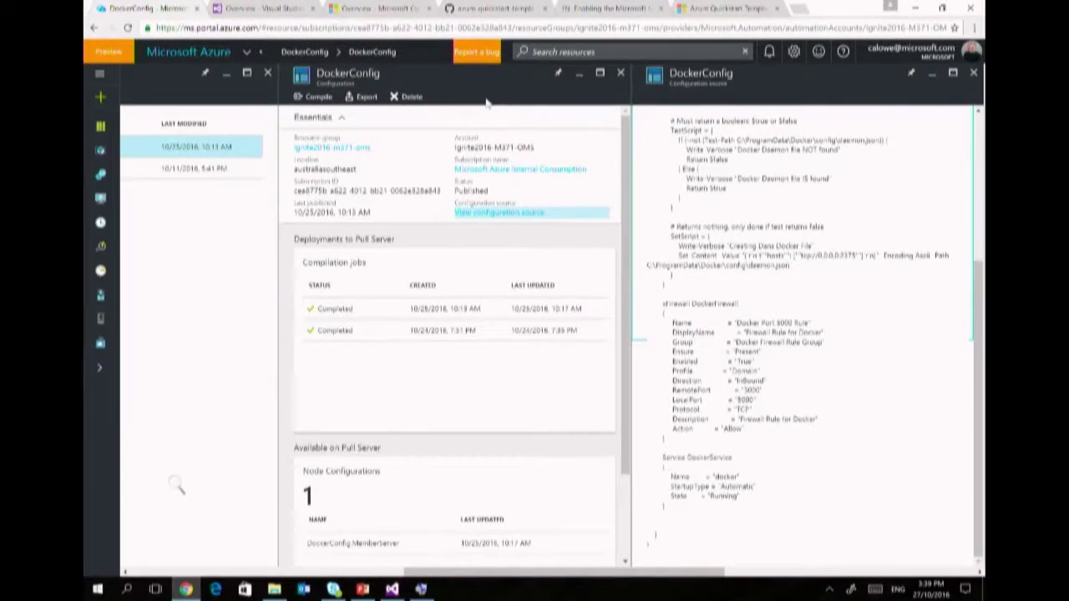
# Step: Close the DockerConfig details with their configuration source, and reopen DockerConfig from the DSC configurations list
pyautogui.click(620, 73)
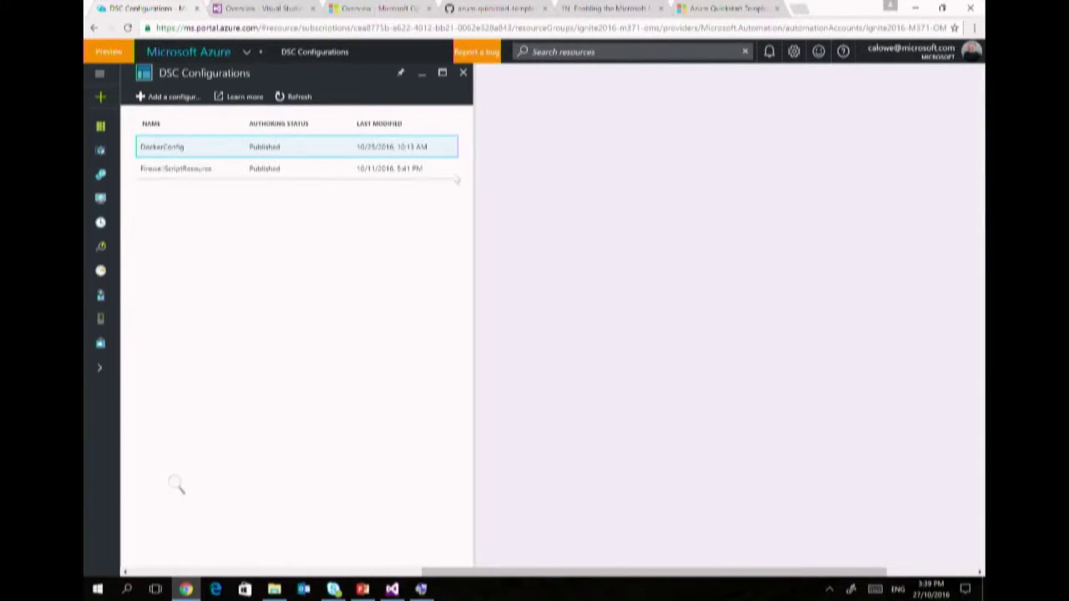
pyautogui.click(389, 150)
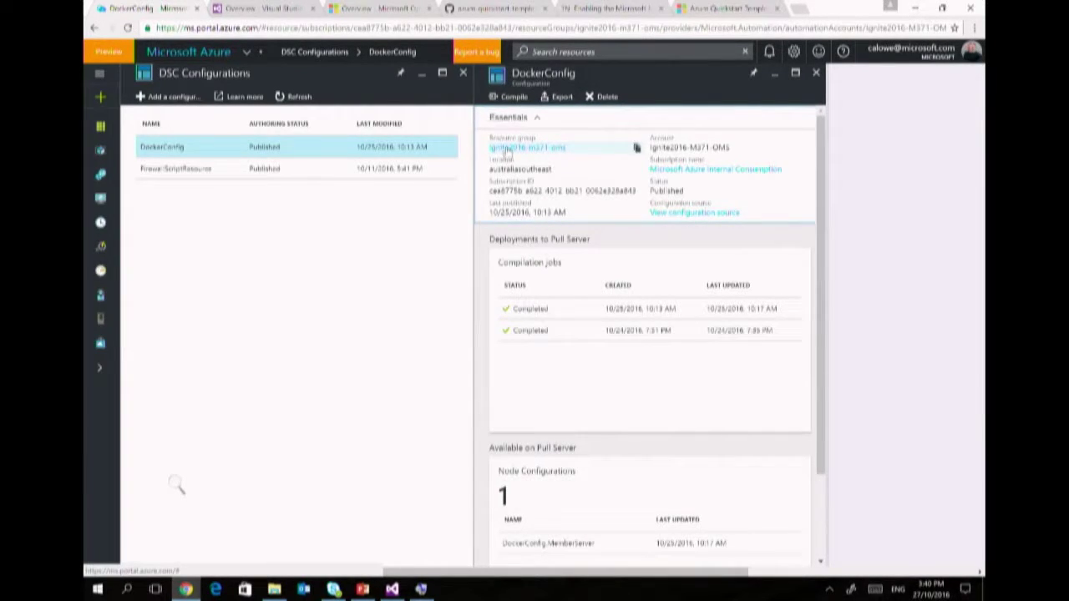
pyautogui.moveTo(508, 148)
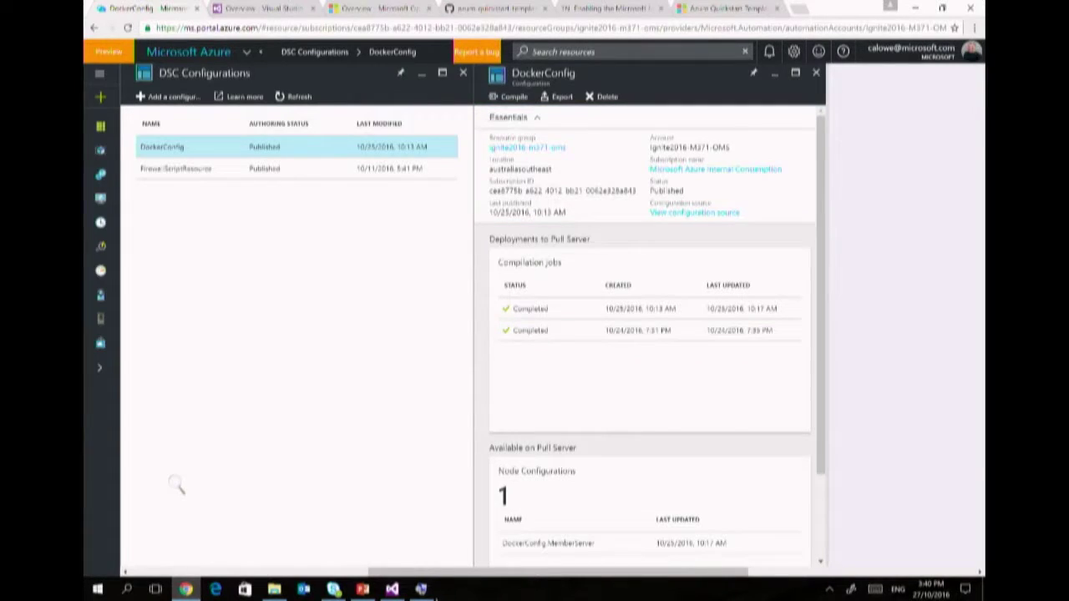
# Step: Switch to Visual Studio, connect to the local Git repository Ignite2016-M371 and open its Demo.sln solution
pyautogui.click(392, 589)
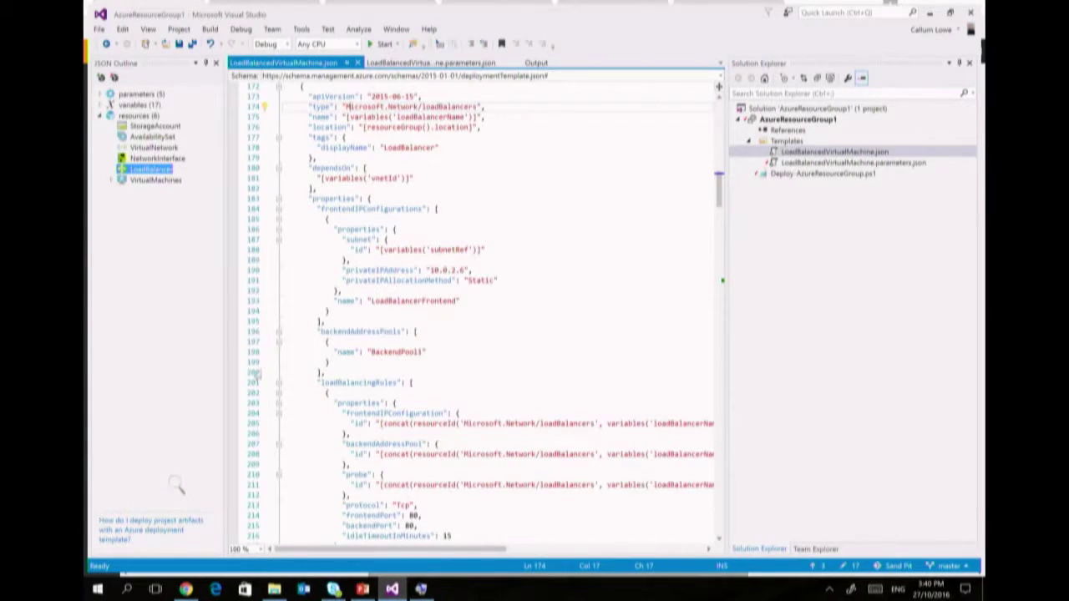
pyautogui.click(816, 550)
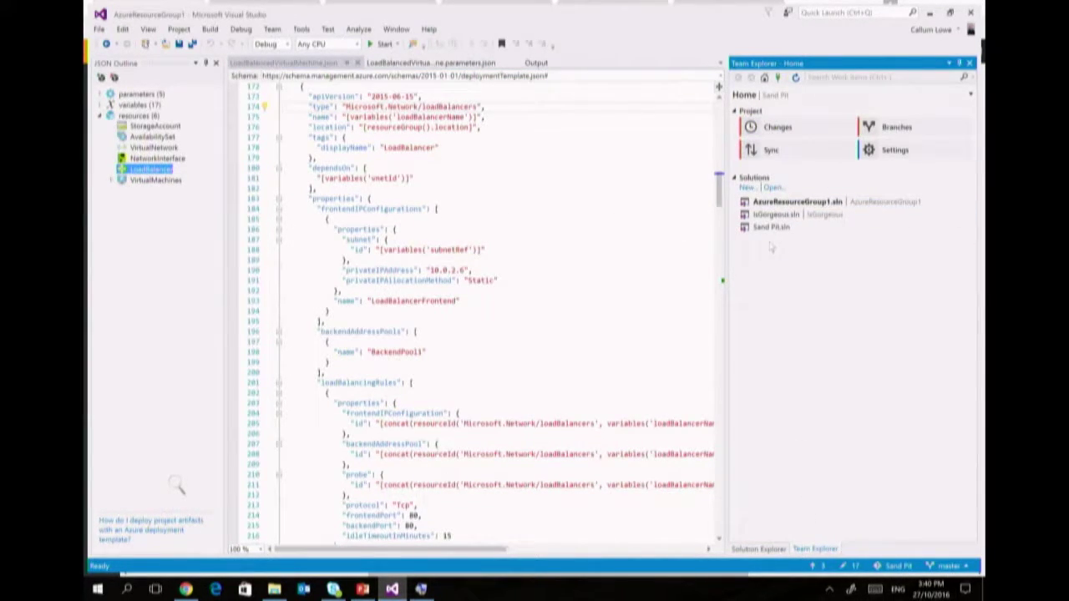
pyautogui.click(776, 78)
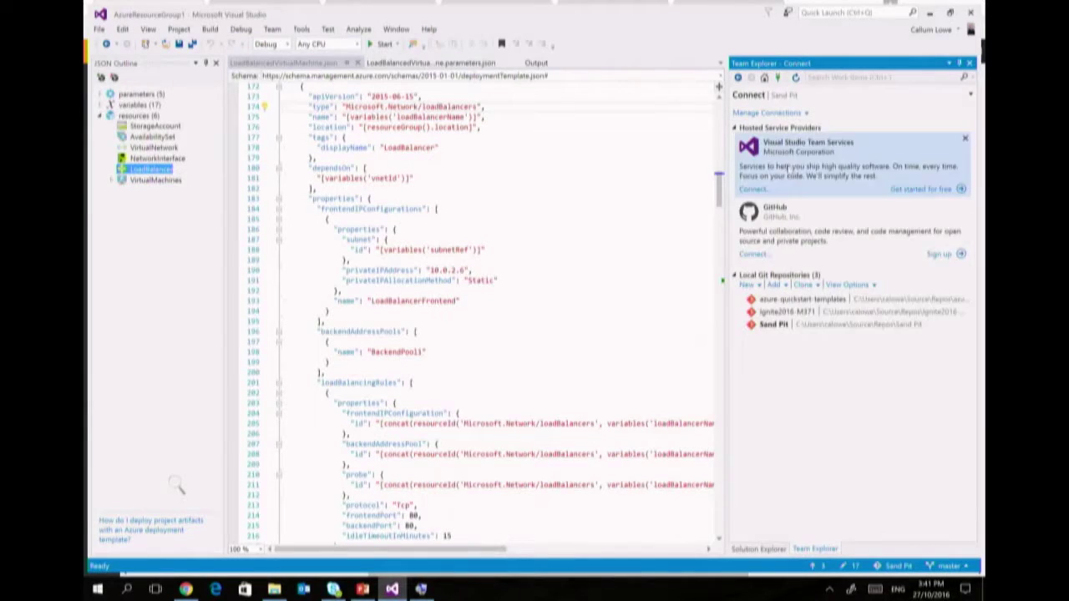
pyautogui.doubleClick(766, 312)
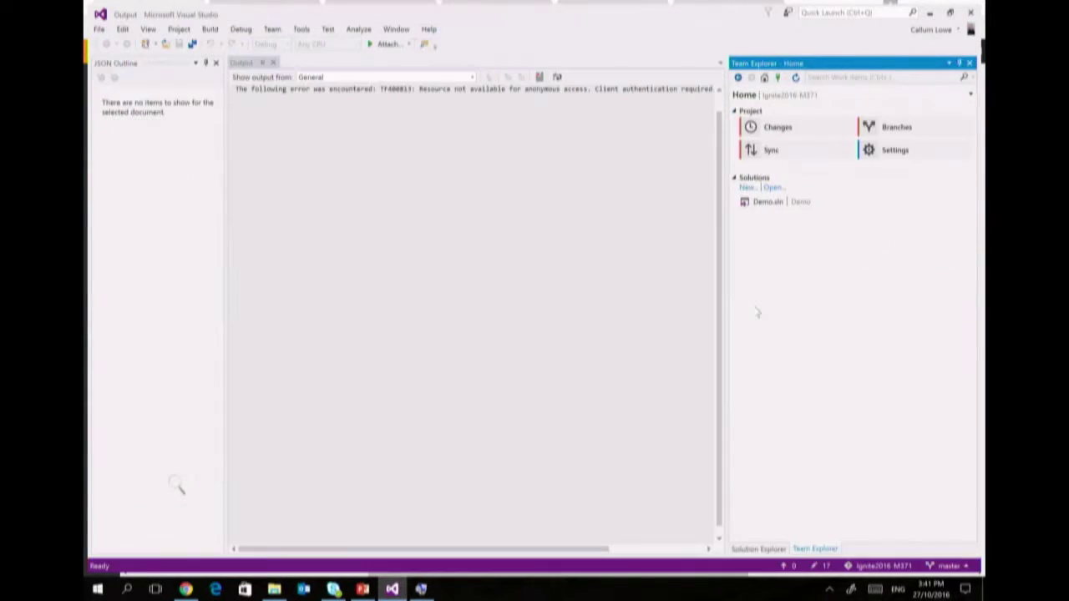
pyautogui.doubleClick(768, 207)
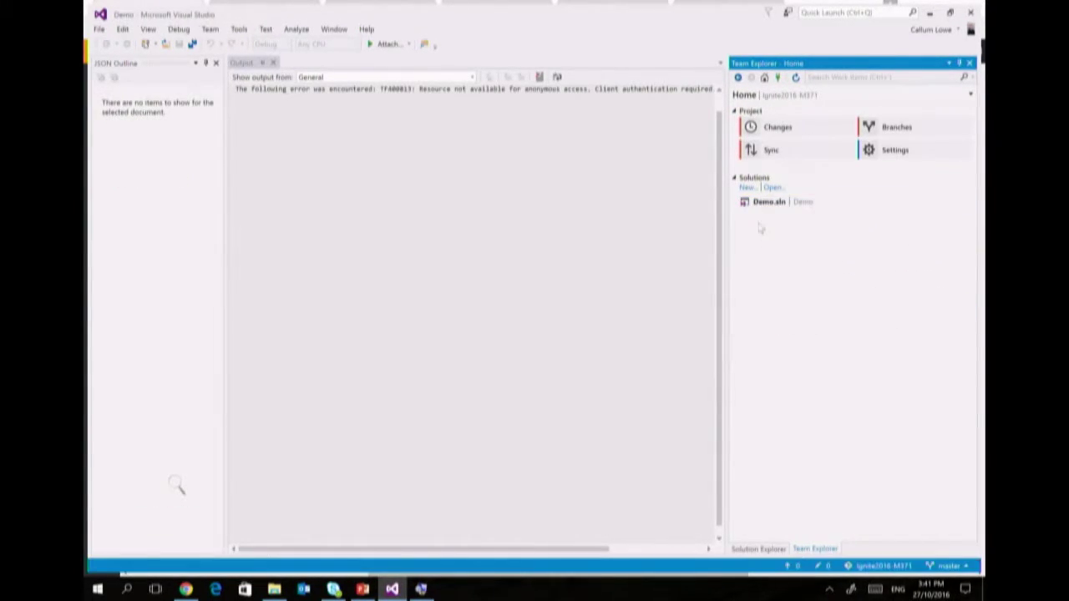
# Step: Open the WindowsVirtualMachine.json template of the Server2016 Docker project and view its parameters section
pyautogui.click(759, 549)
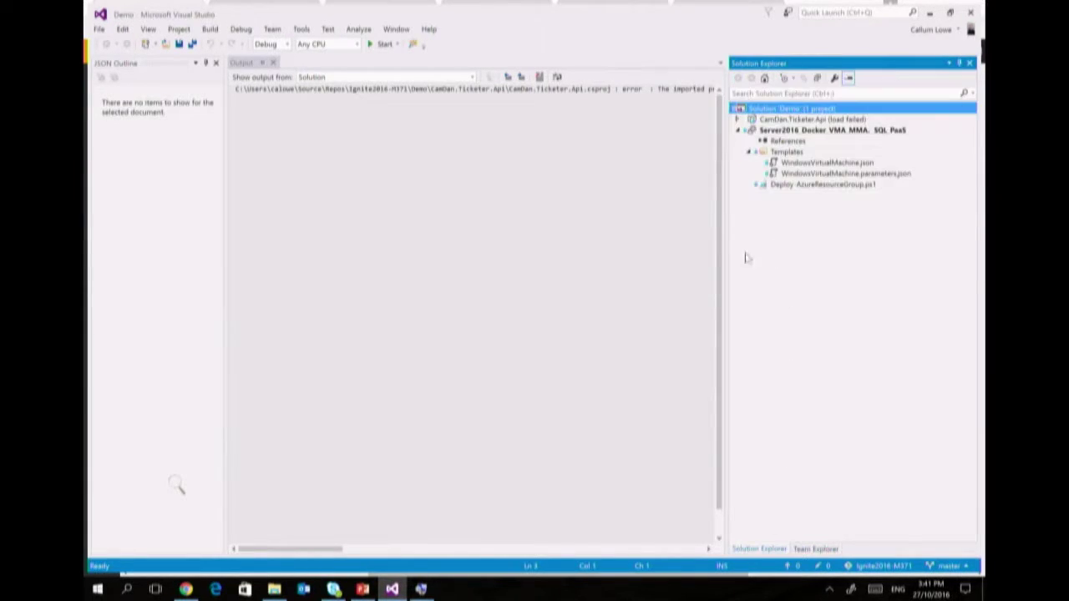
pyautogui.doubleClick(789, 163)
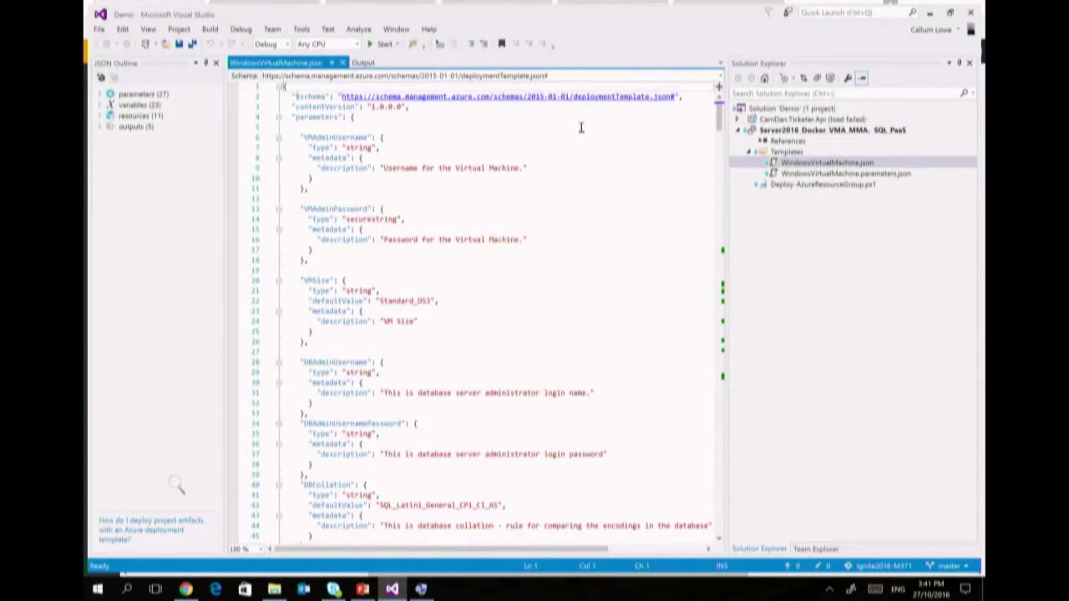
pyautogui.scroll(-3, 719, 124)
pyautogui.scroll(3, 720, 123)
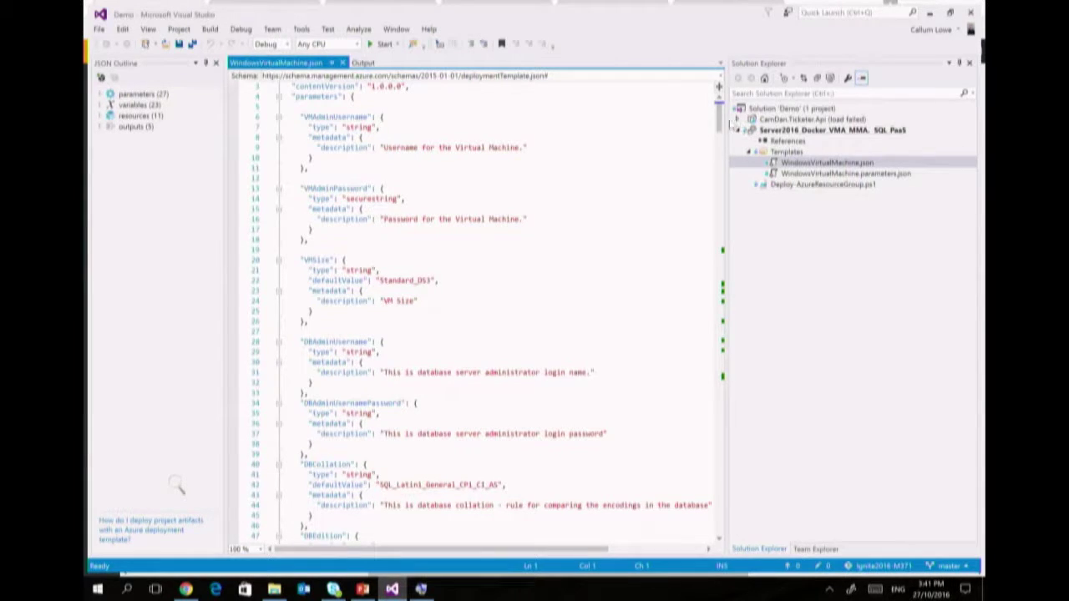
# Step: Locate the DSC virtual machine extension resource in the template and highlight vmExtensionDSC in its name
pyautogui.moveTo(719, 117); pyautogui.dragTo(743, 462)
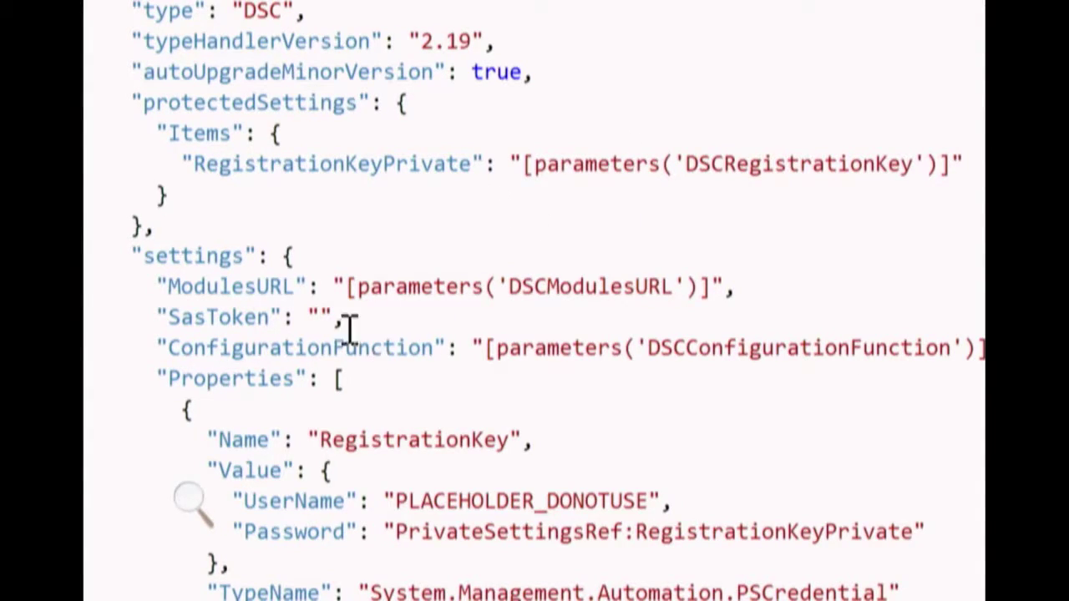
pyautogui.scroll(2, 456, 212)
pyautogui.scroll(1, 393, 219)
pyautogui.scroll(-1, 399, 224)
pyautogui.scroll(1, 409, 230)
pyautogui.scroll(3, 409, 229)
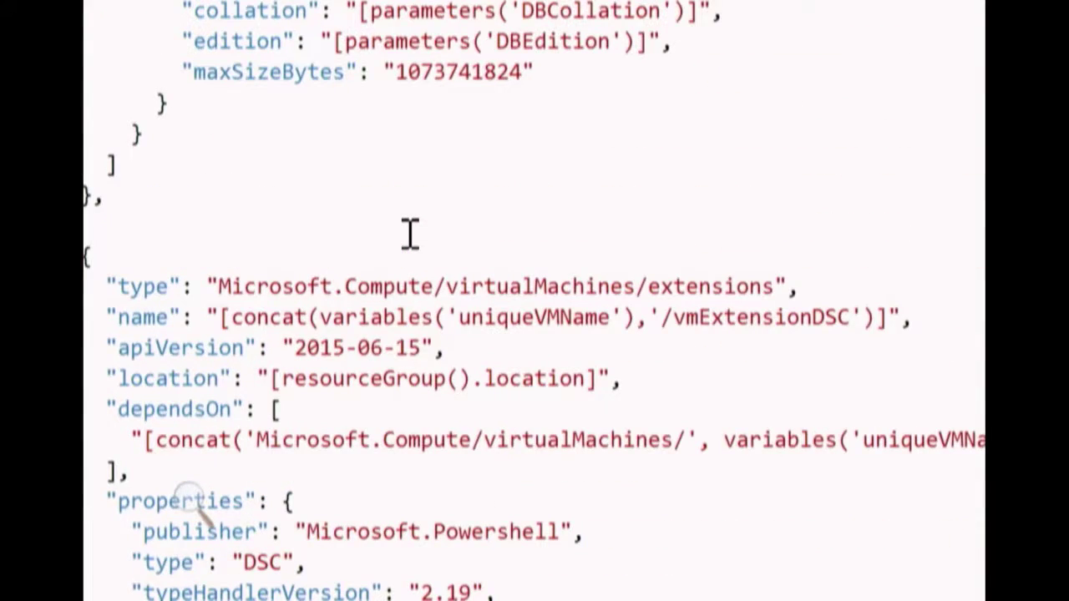
pyautogui.scroll(-1, 410, 233)
pyautogui.hscroll(3, 415, 256)
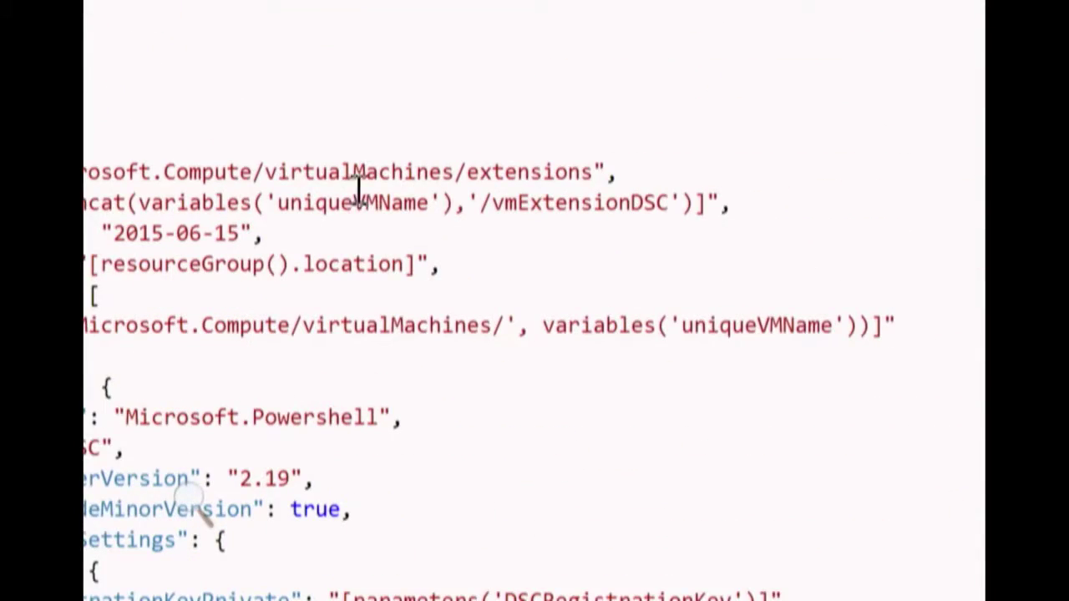
pyautogui.hscroll(-1, 393, 182)
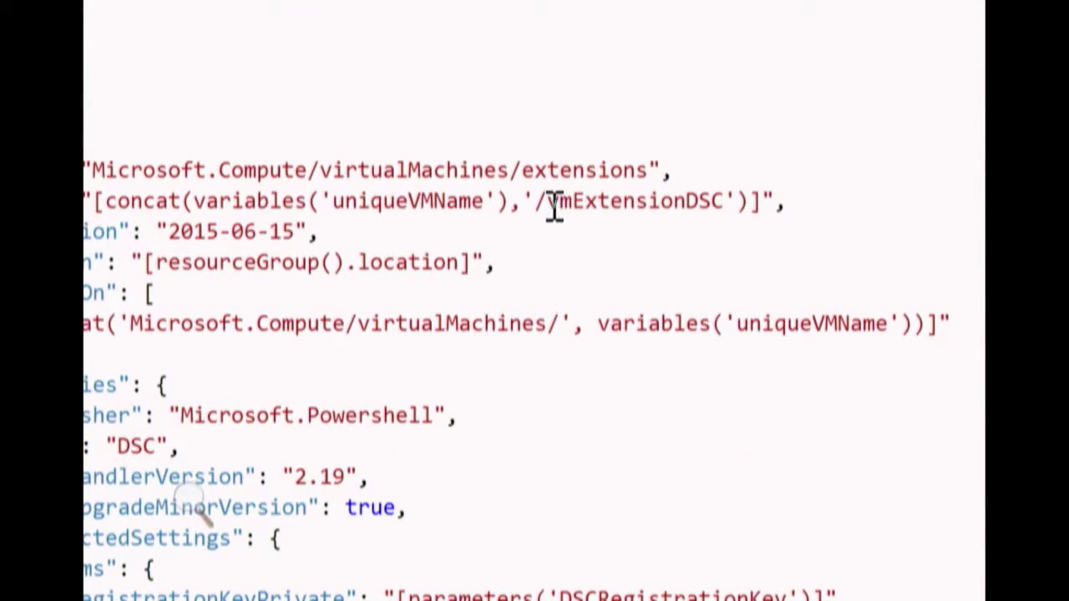
pyautogui.moveTo(548, 203); pyautogui.dragTo(737, 208)
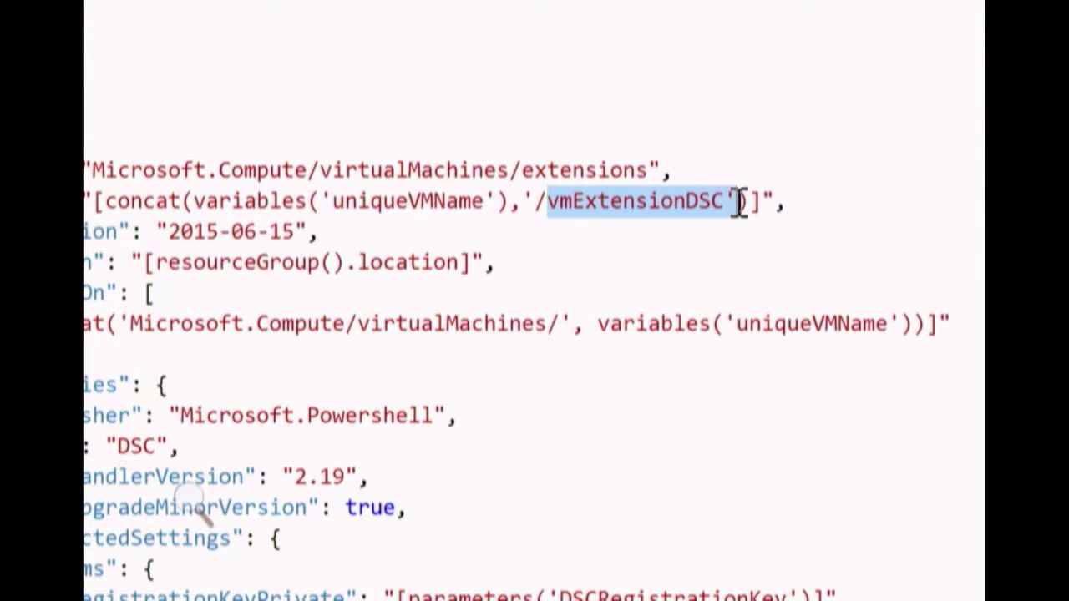
pyautogui.hscroll(-1, 133, 311)
pyautogui.hscroll(-2, 134, 309)
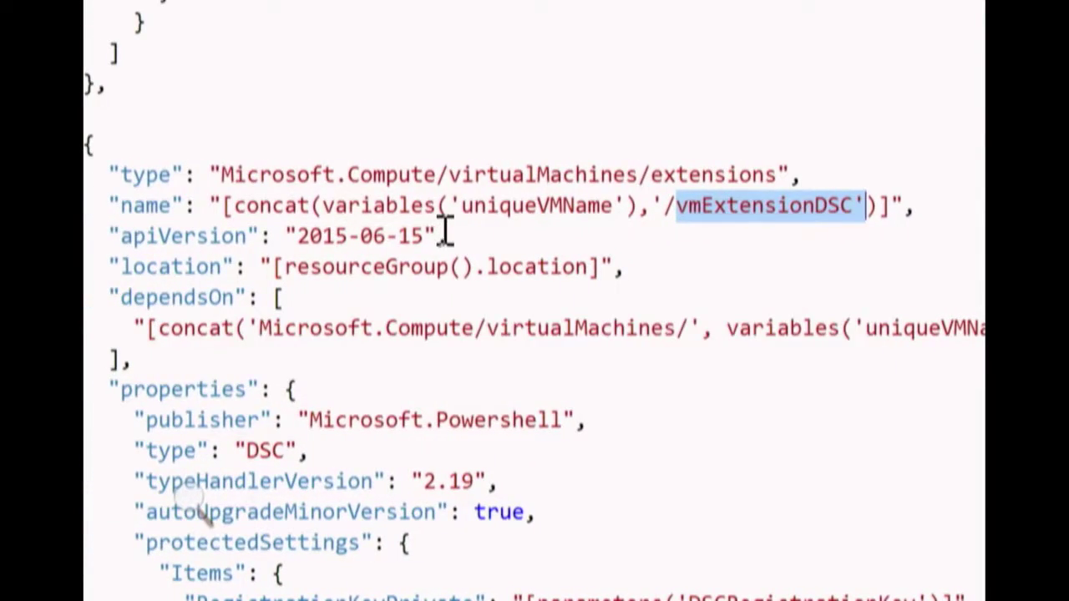